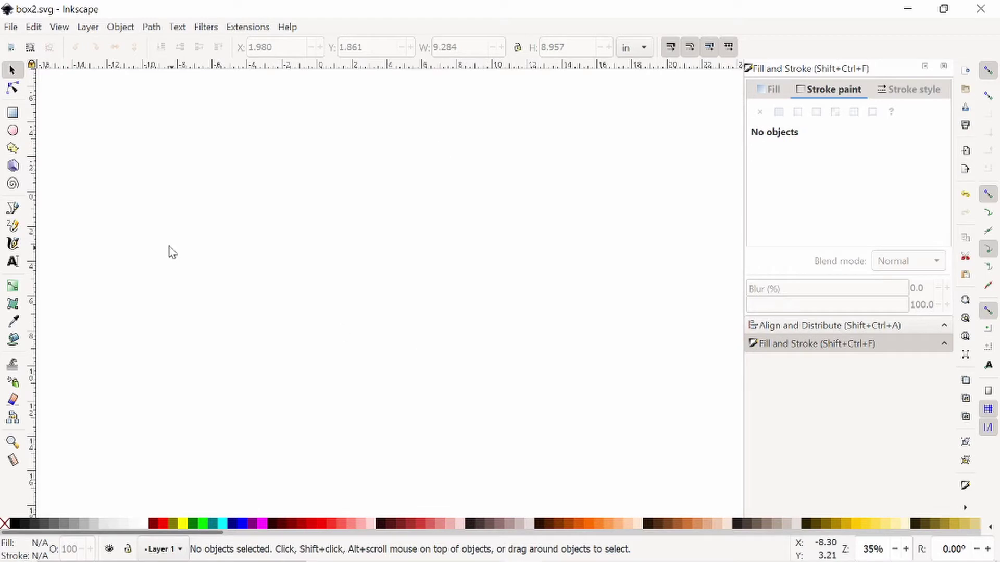
Turn snapping off and draw a rectangle sized to 1 × 1 in.
left_click(987, 70)
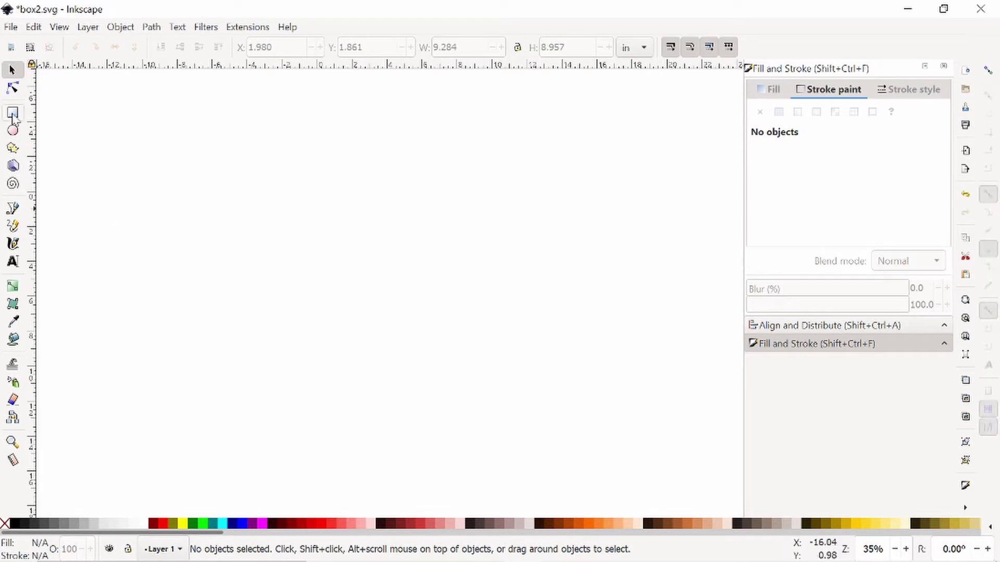
left_click(12, 114)
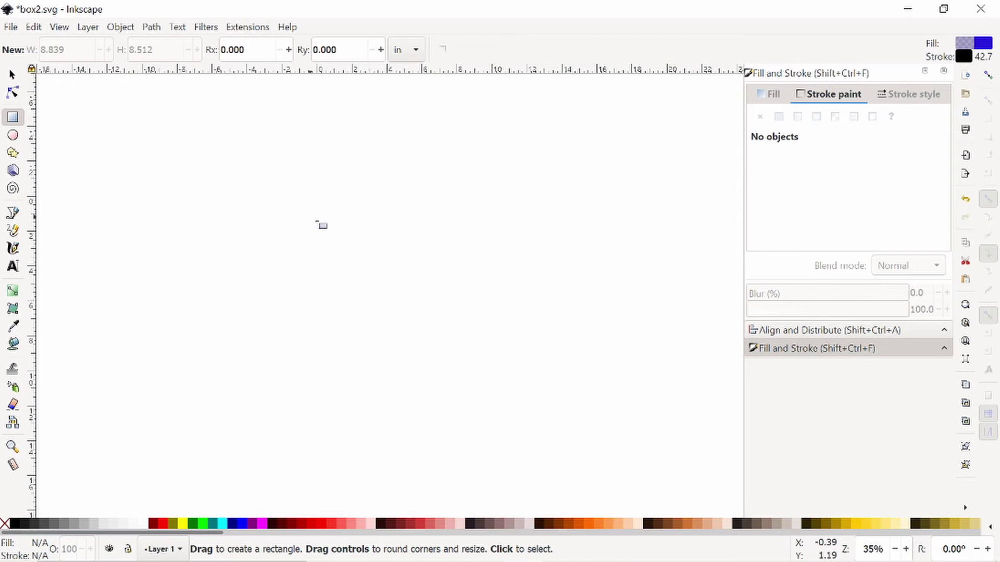
mouse_move(261, 157)
left_mouse_down()
mouse_move(415, 270)
mouse_move(463, 317)
mouse_move(451, 320)
left_mouse_up()
left_click(12, 75)
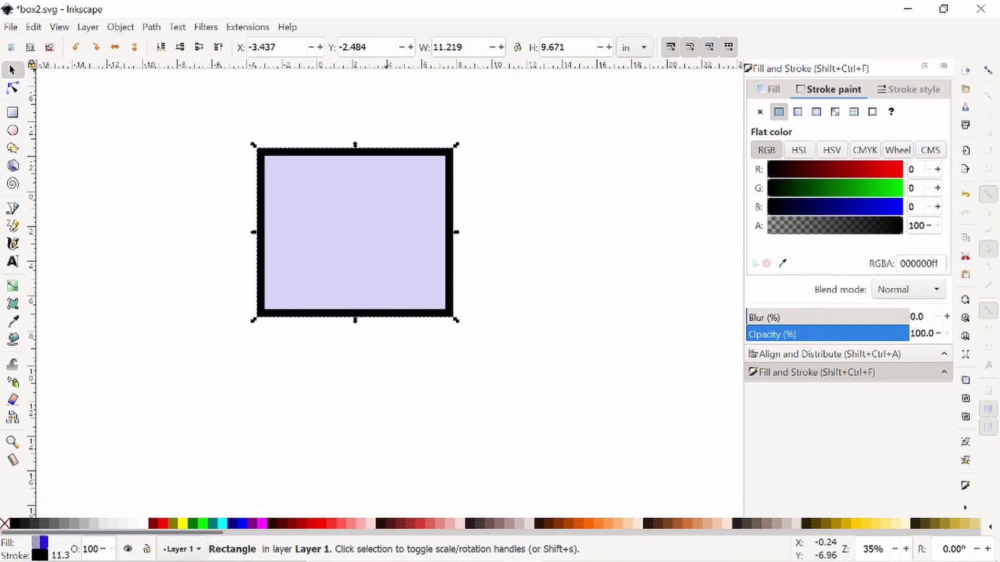
left_click(448, 47)
type("1")
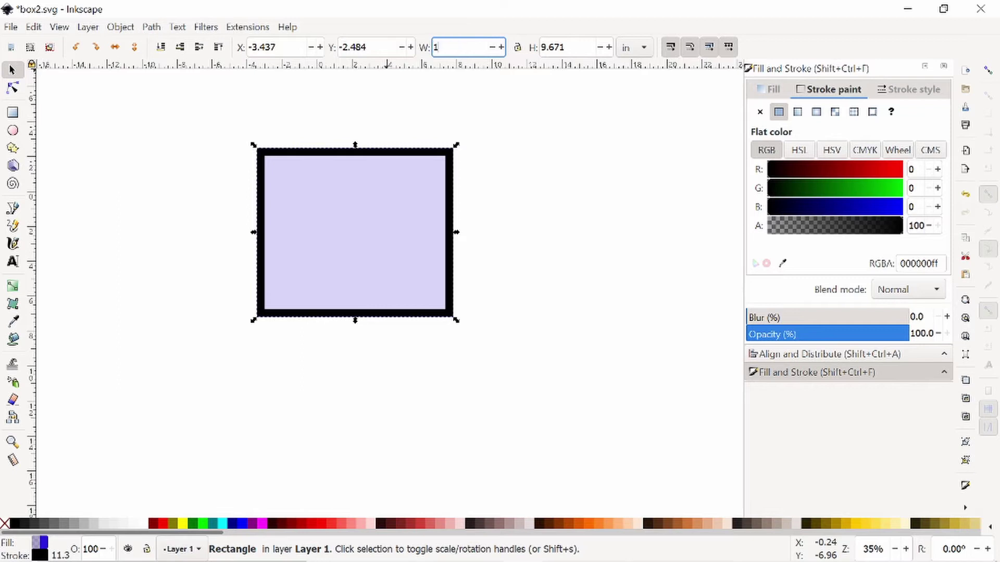
key("Tab")
type("1")
key("Return")
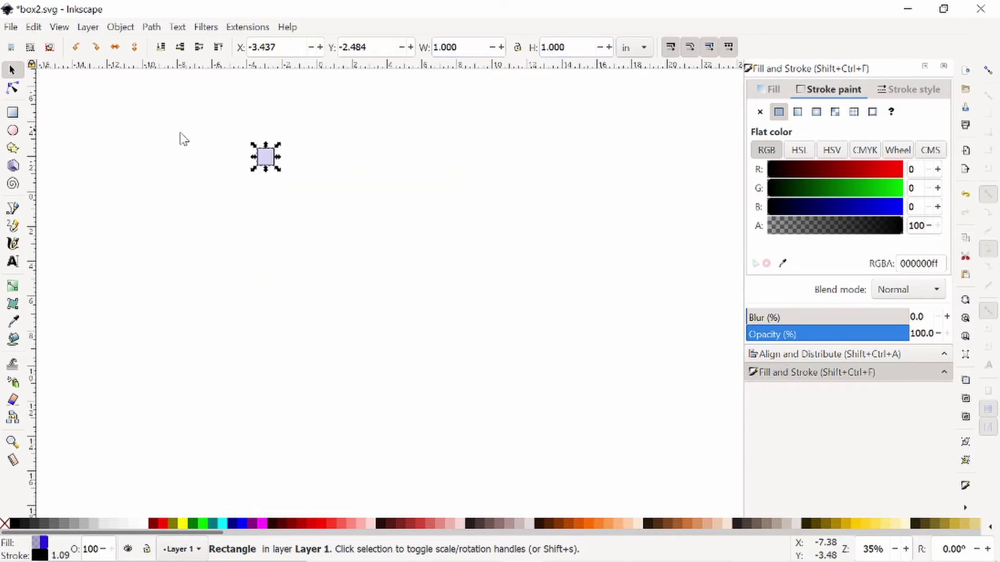
Remove the square's outline and re-apply its 1 × 1 in width and height.
scroll(237, 149, "up", 3, "ctrl")
scroll(270, 154, "up", 3, "ctrl")
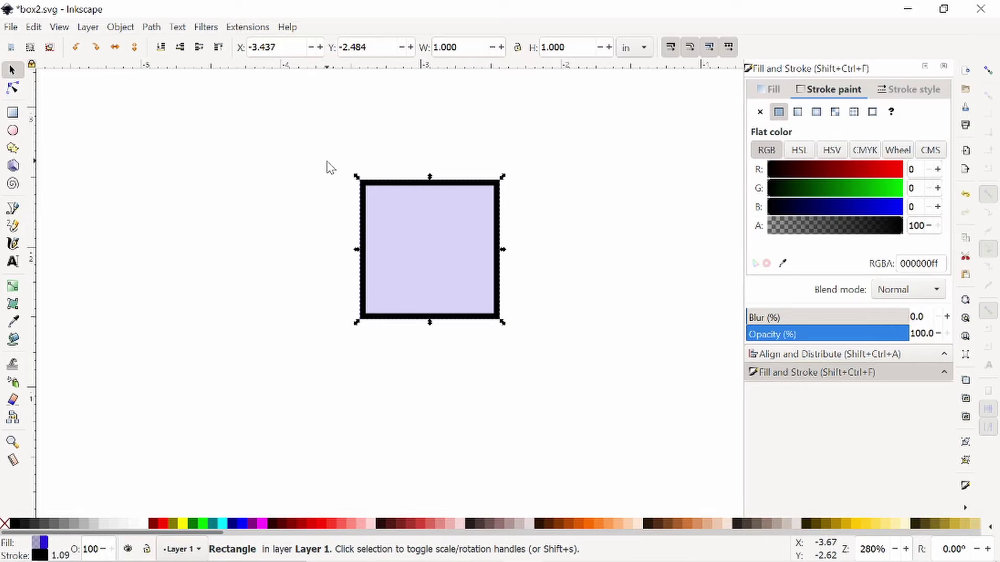
scroll(539, 230, "up", 2, "ctrl")
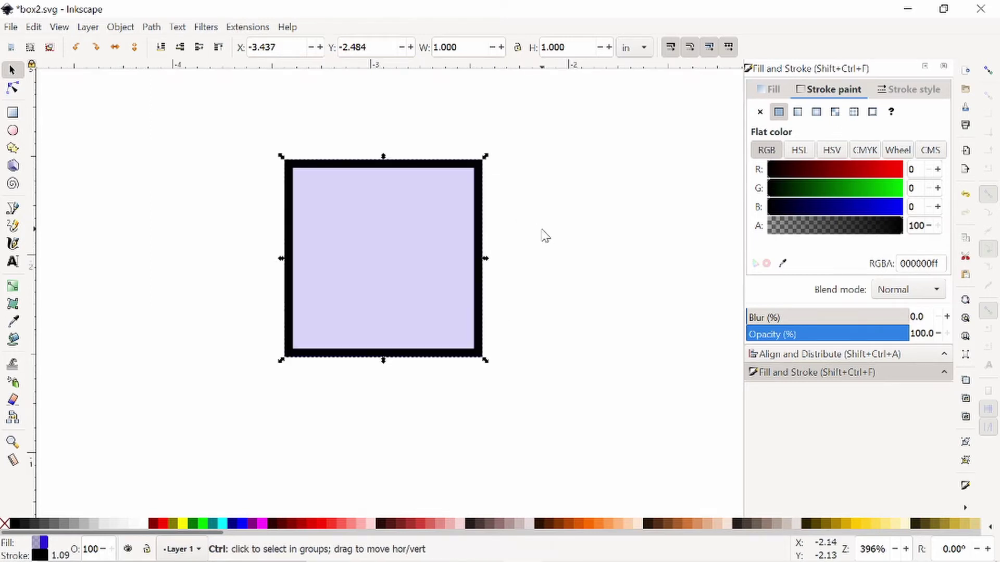
scroll(531, 195, "left", 1)
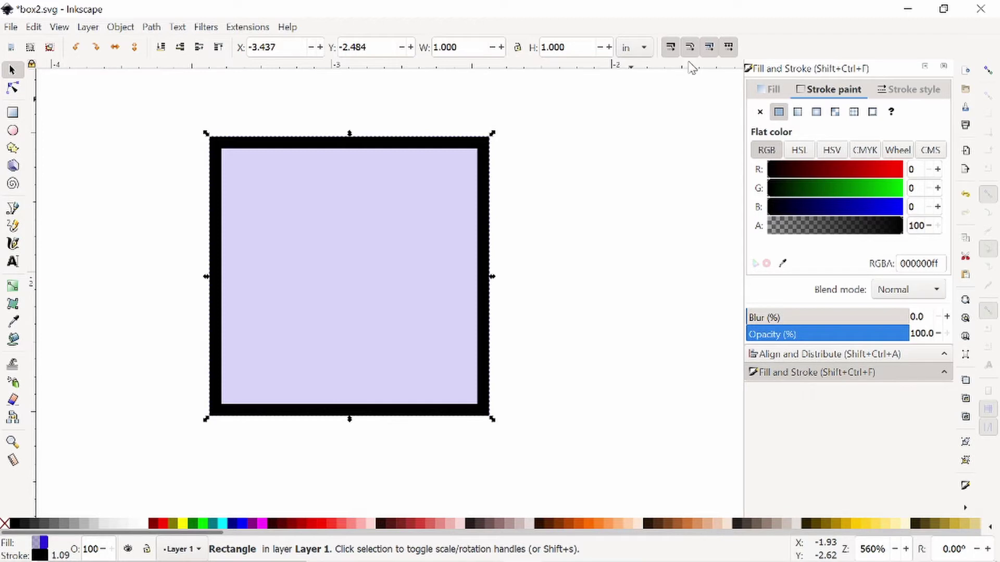
left_click(759, 112)
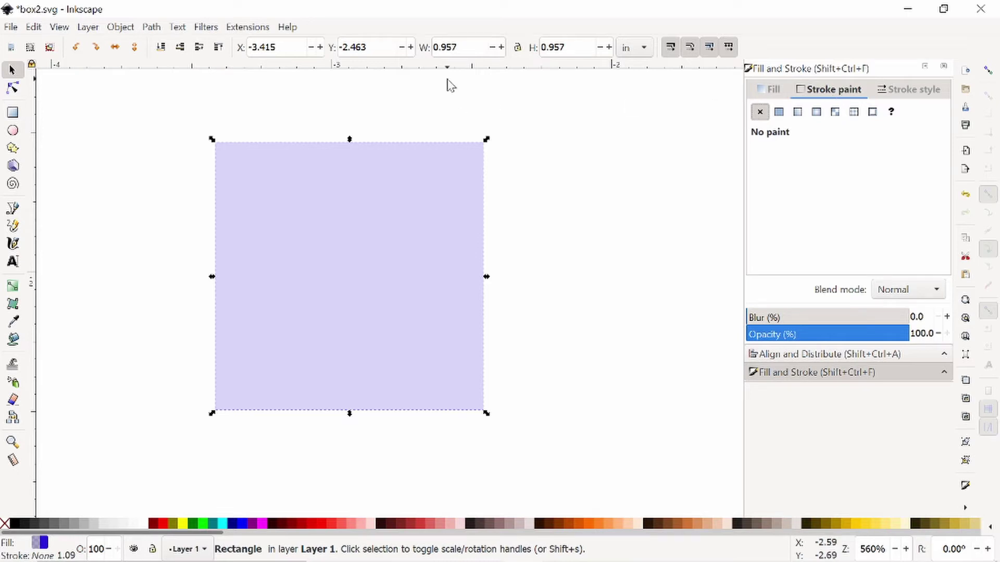
left_click(463, 46)
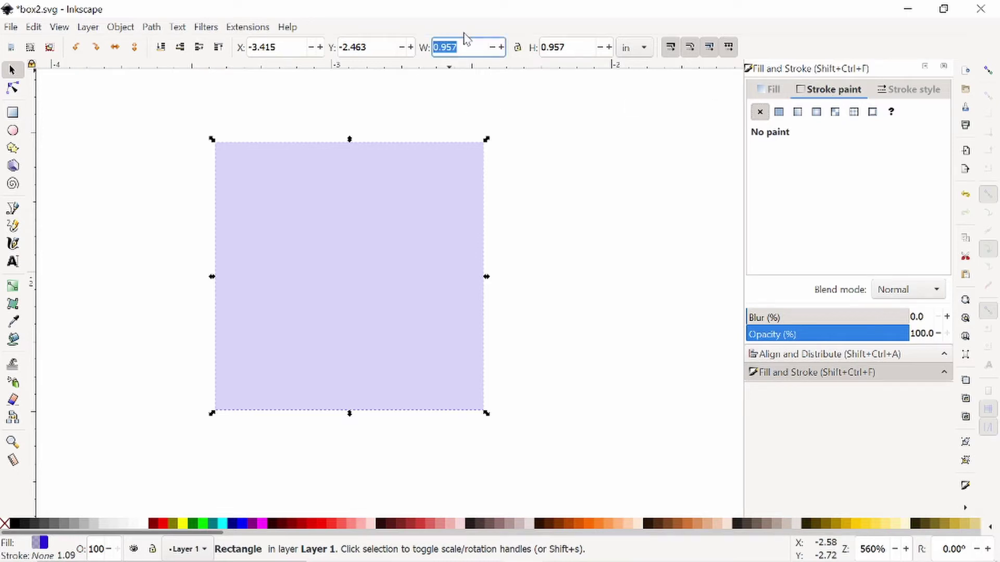
type("1")
key("Tab")
type("1")
key("Return")
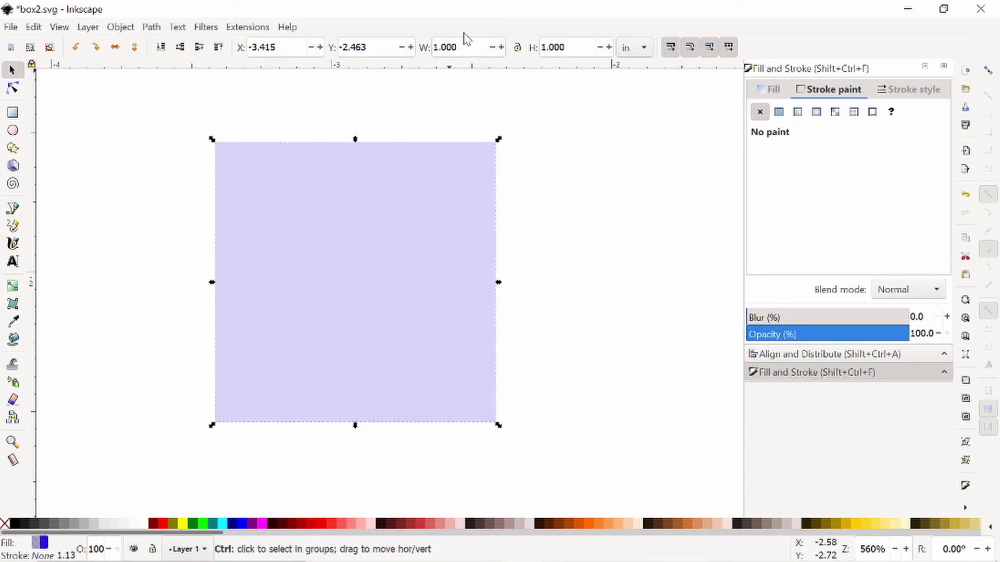
Save, then duplicate the square once to the right and once below.
key("ctrl+s")
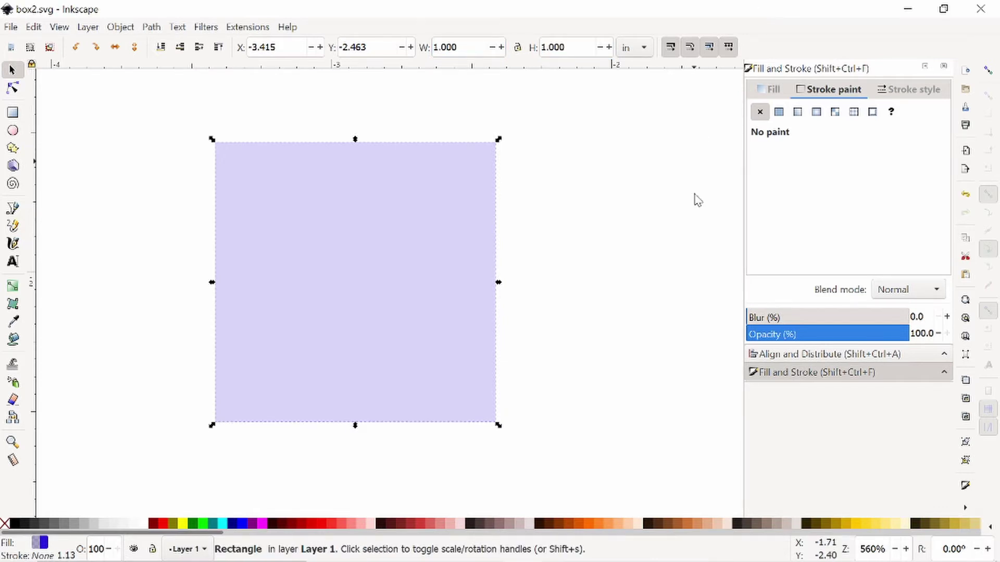
scroll(564, 232, "down", 3)
left_click_drag(584, 231, 444, 214)
key("ctrl+d")
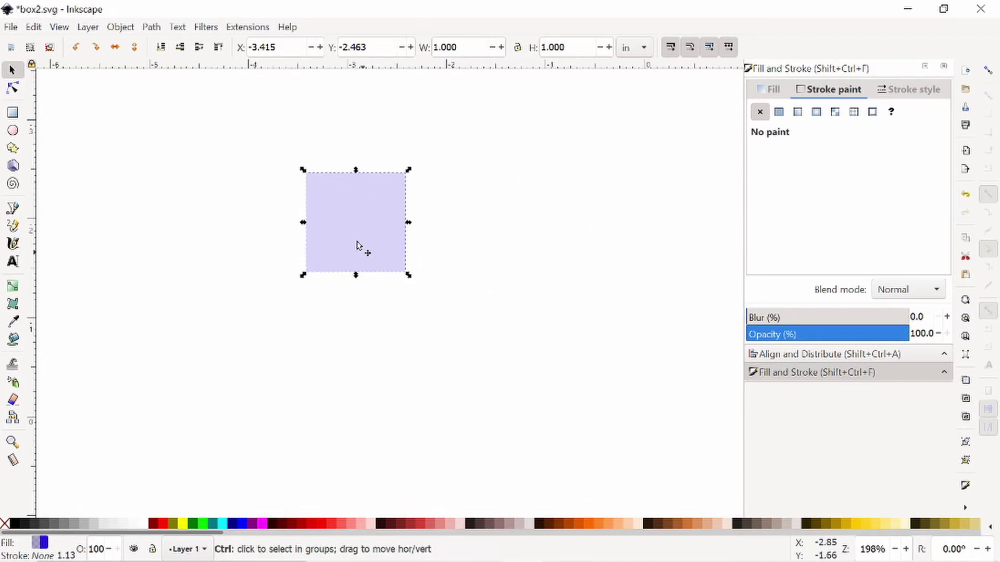
left_click_drag(352, 235, 647, 230)
left_click(366, 235)
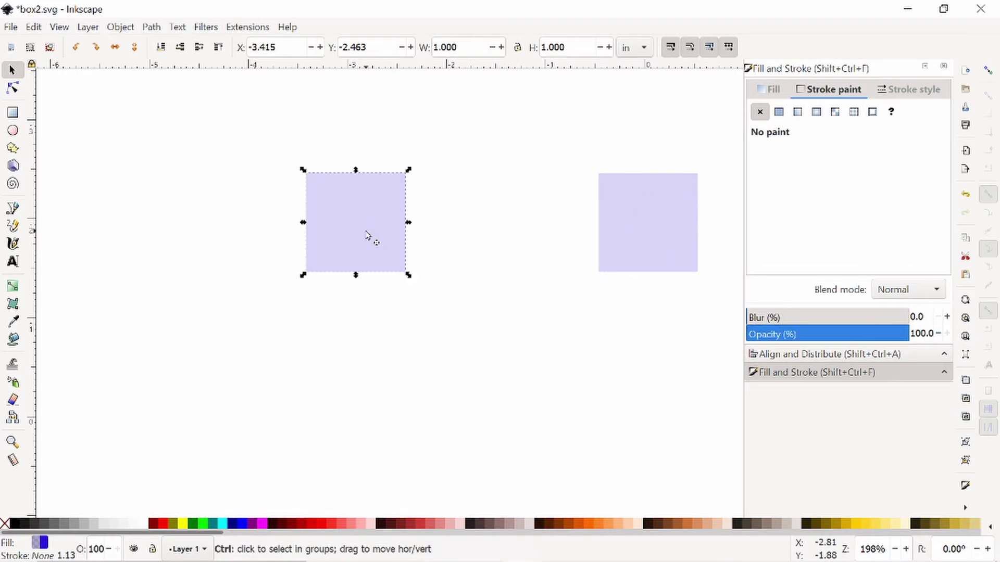
key("ctrl+d")
left_click_drag(370, 239, 359, 474)
Label the squares Front, Side and Bottom with text, and save box2.svg.
left_click(12, 261)
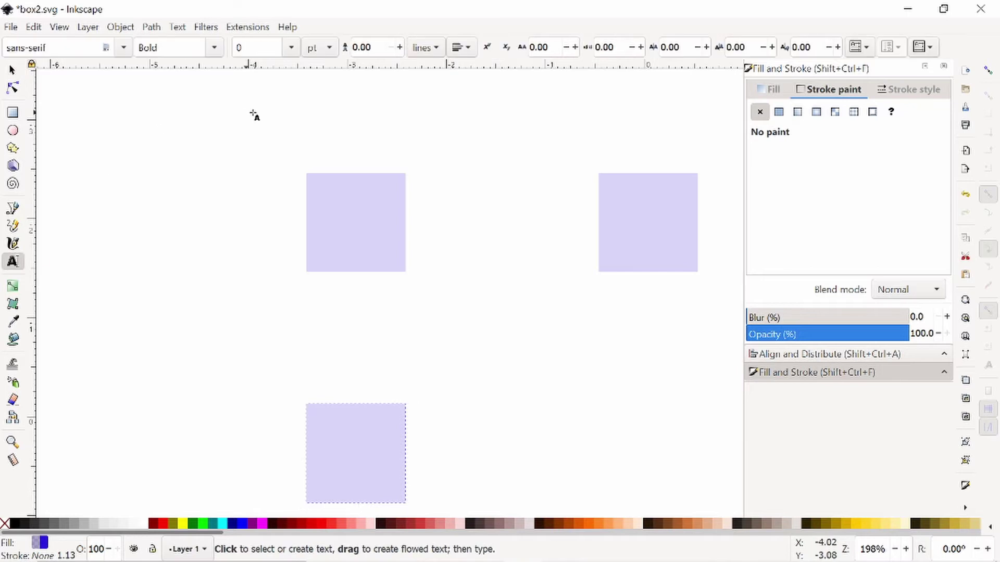
left_click(302, 132)
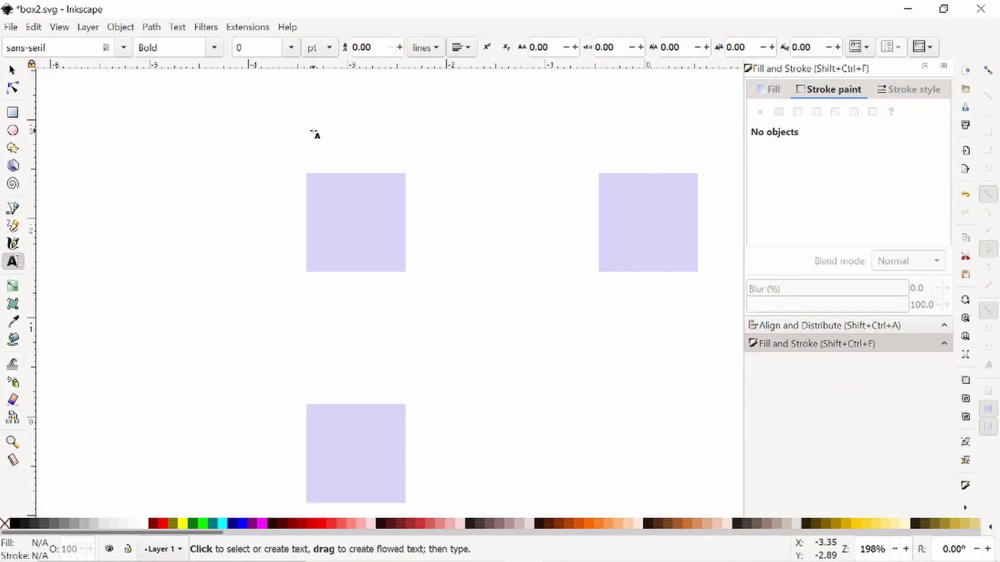
type("Front")
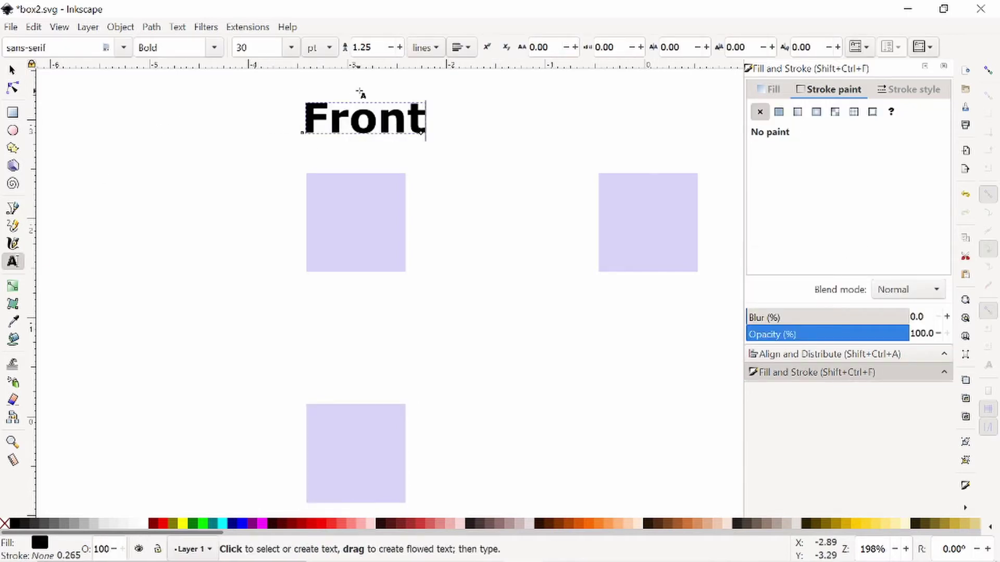
left_click(595, 124)
type("Side")
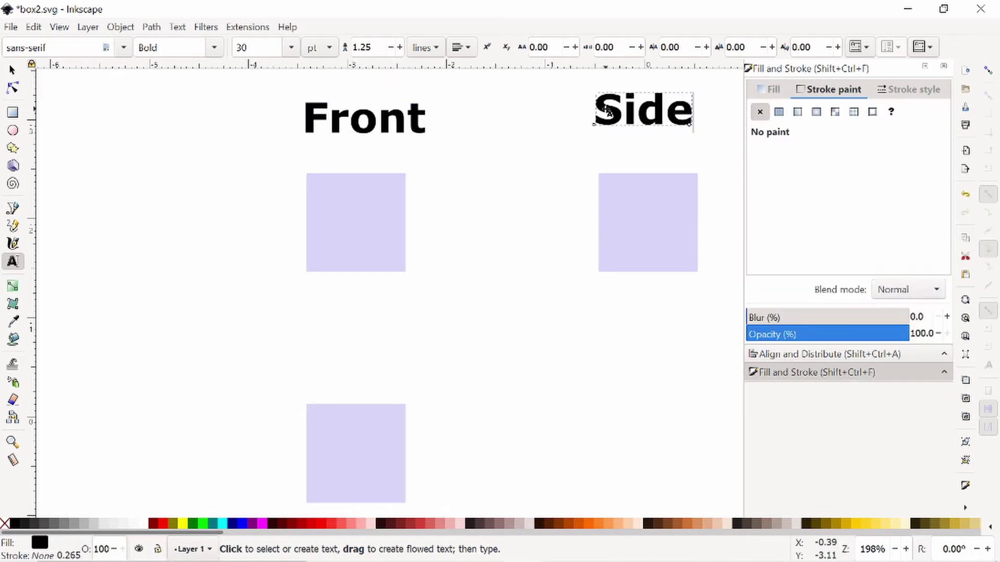
left_click(296, 384)
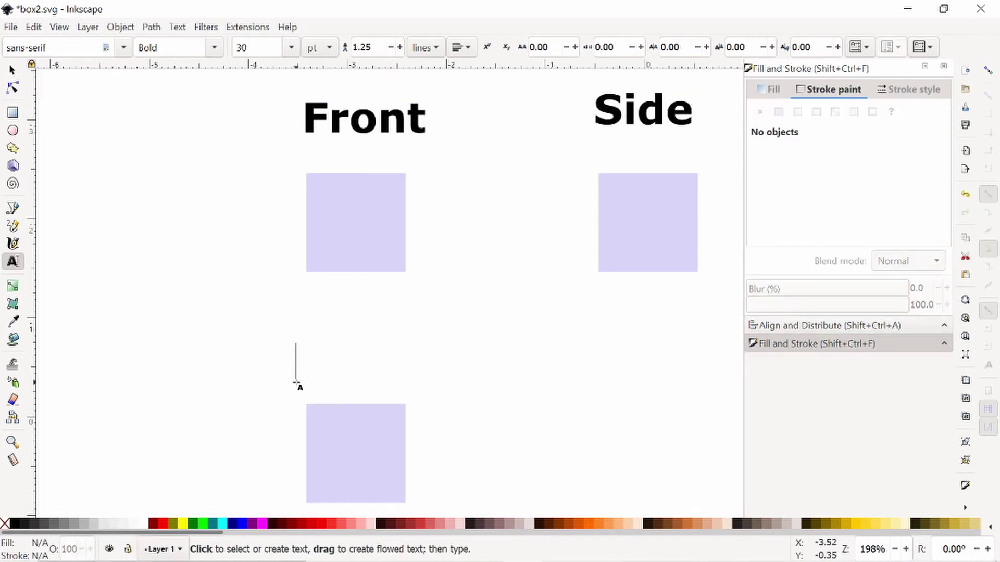
type("Bottom")
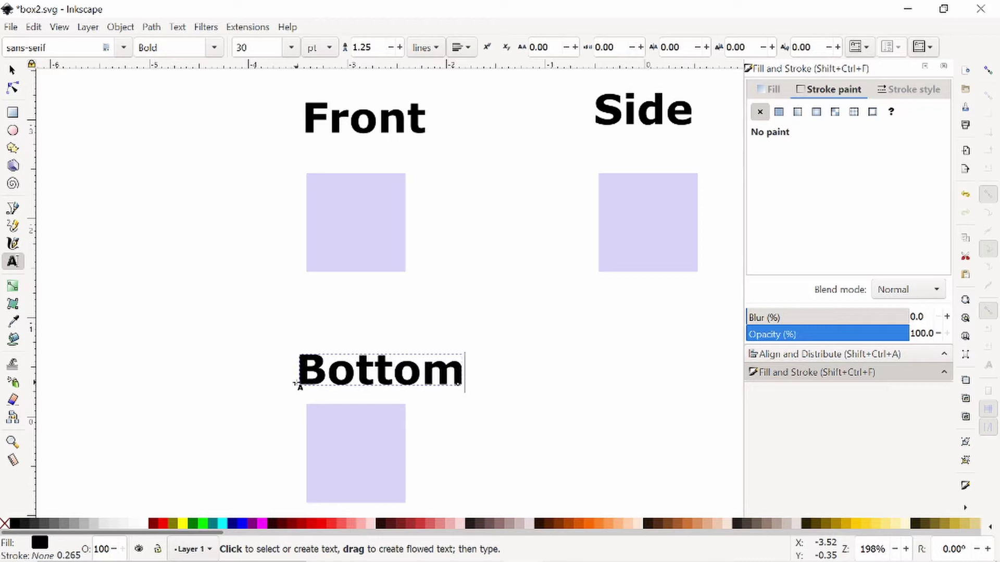
key("ctrl+s")
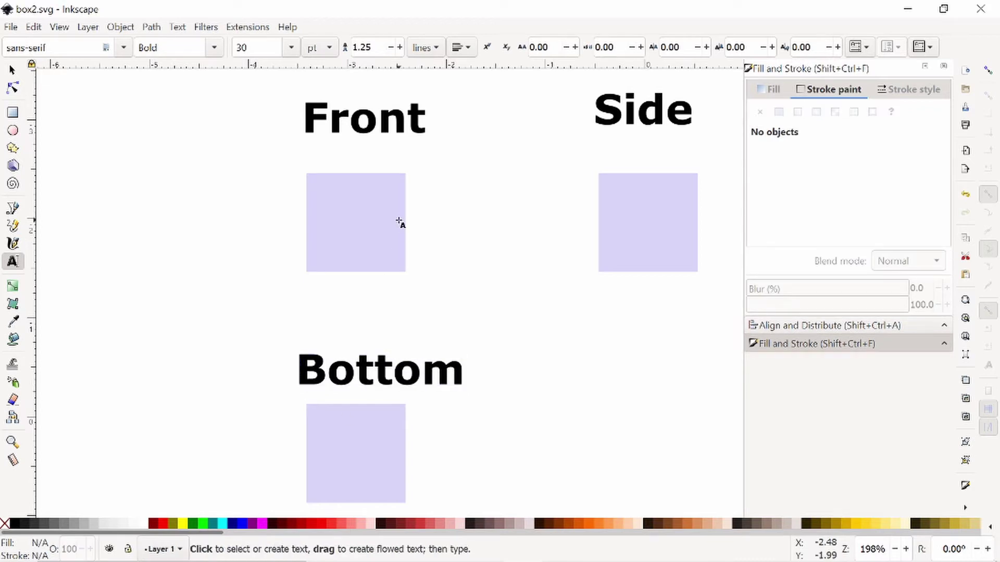
key("s")
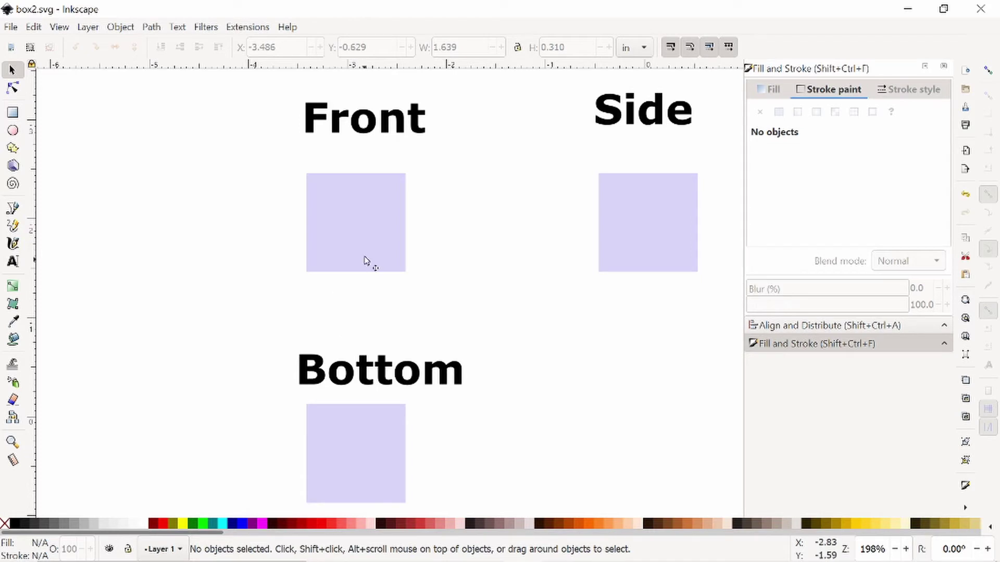
Duplicate the Front square and snap the copy against its right edge using bounding-box snapping.
left_click(352, 229)
key("ctrl+d")
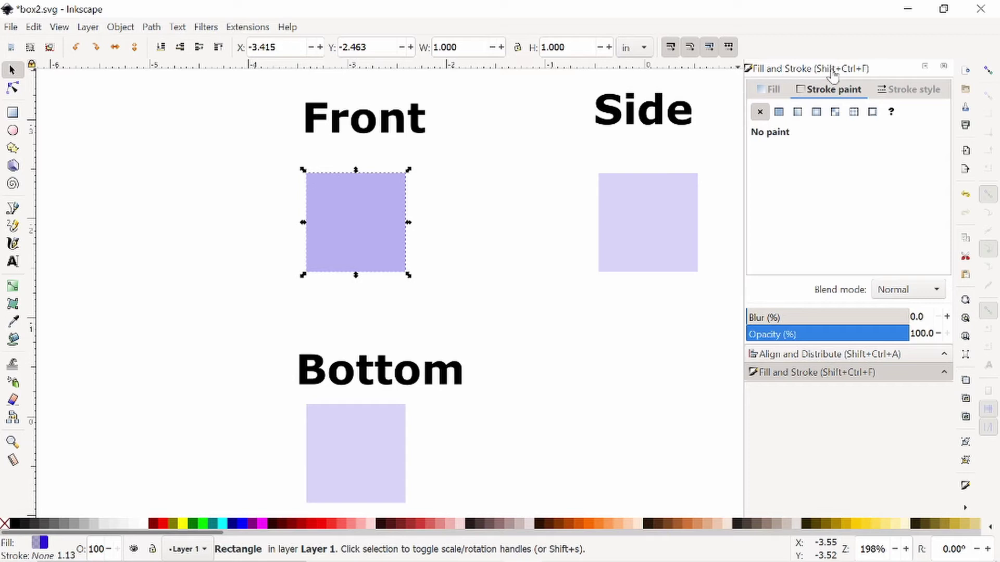
left_click(988, 70)
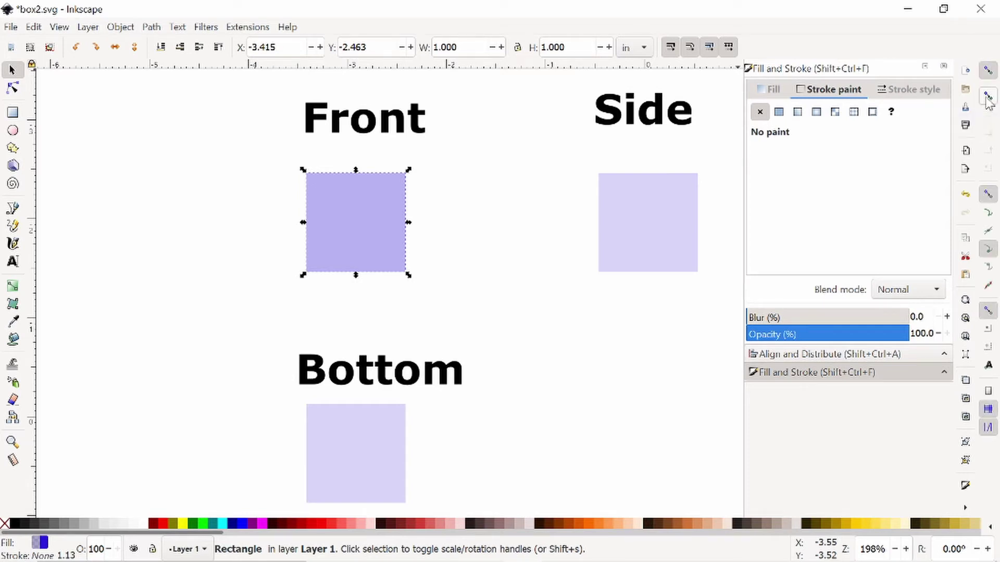
left_click(987, 97)
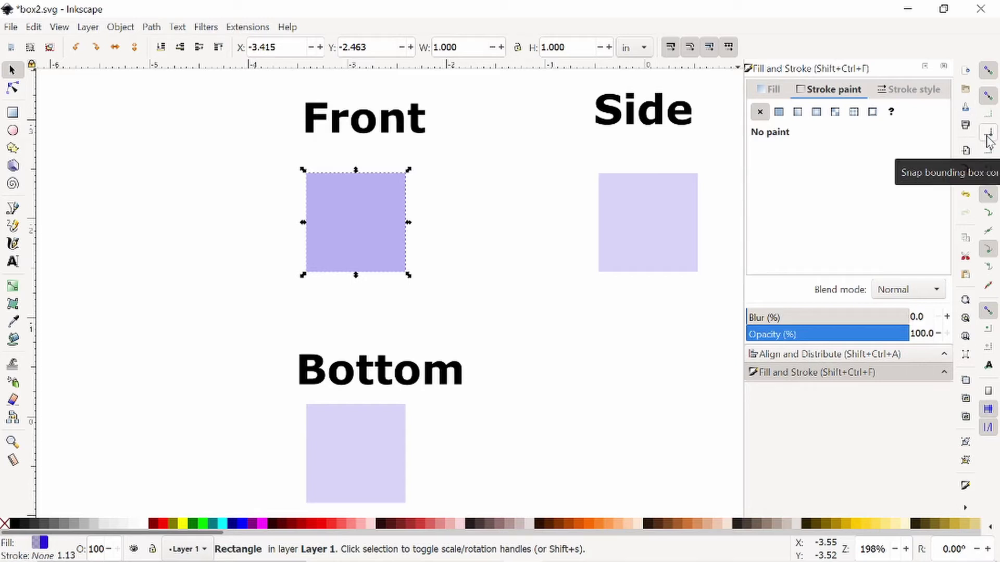
left_click(986, 135)
left_click(986, 153)
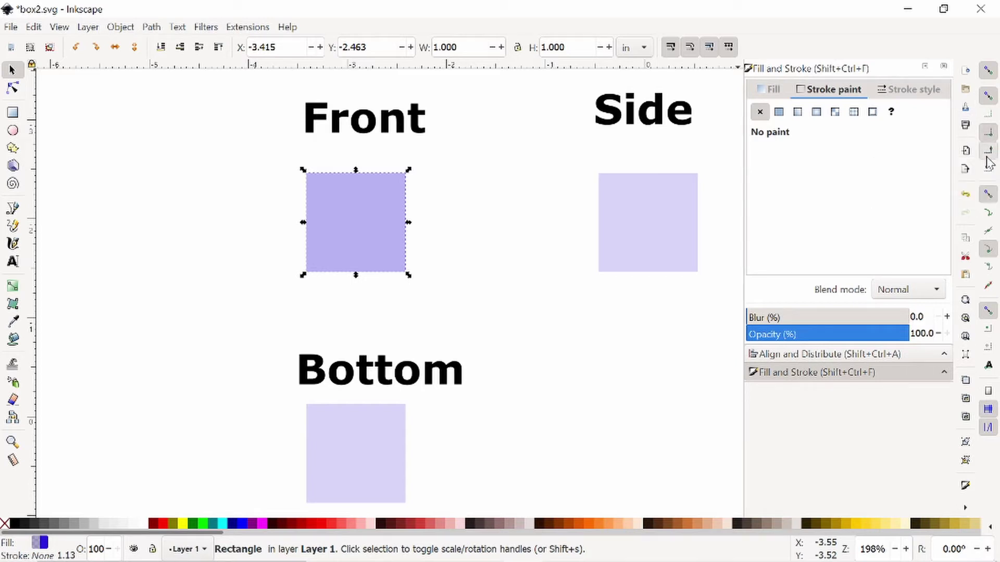
left_click_drag(331, 201, 428, 192)
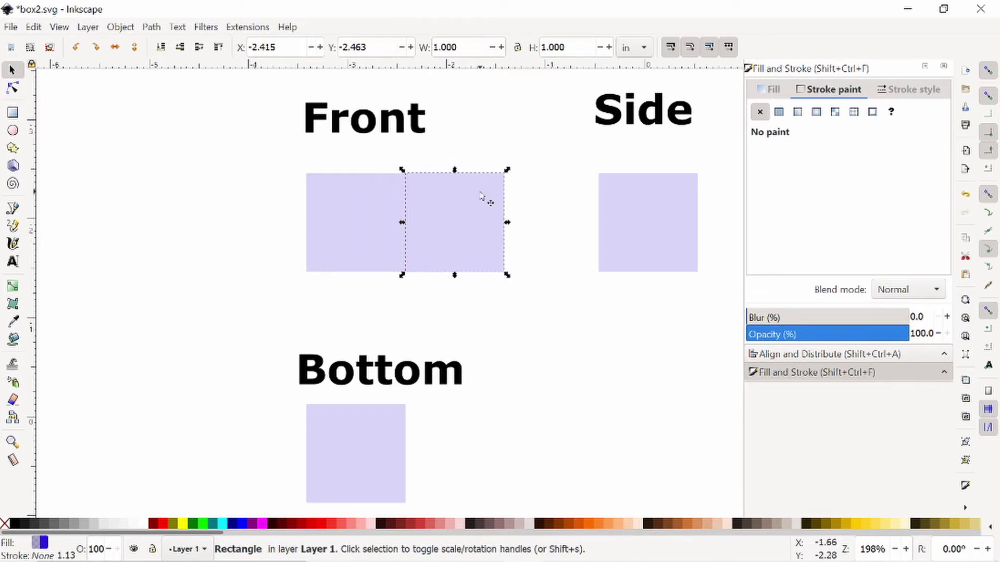
Narrow the copy to a 0.2 in wide strip.
left_click_drag(457, 47, 439, 47)
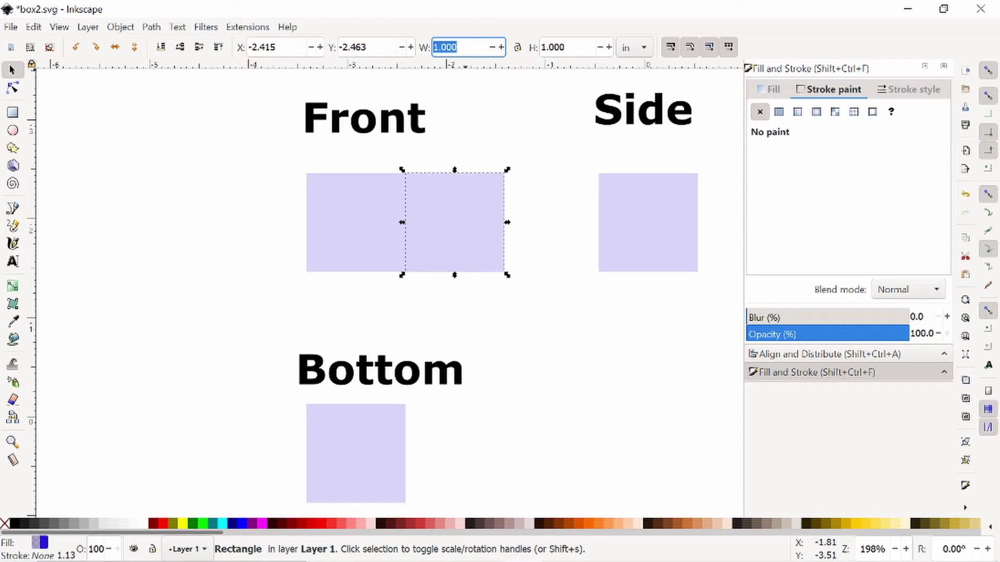
type(".2")
key("Return")
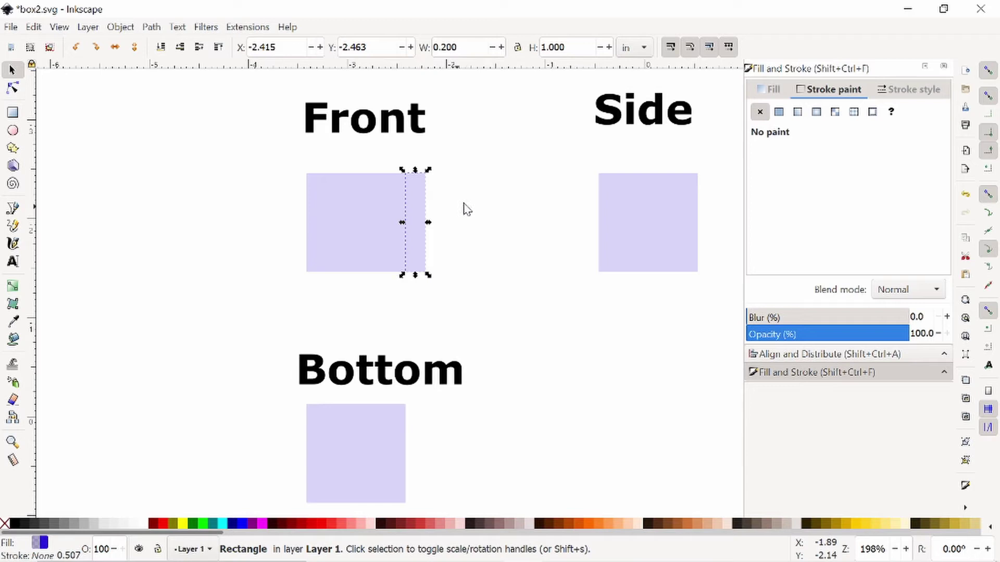
left_click(457, 451)
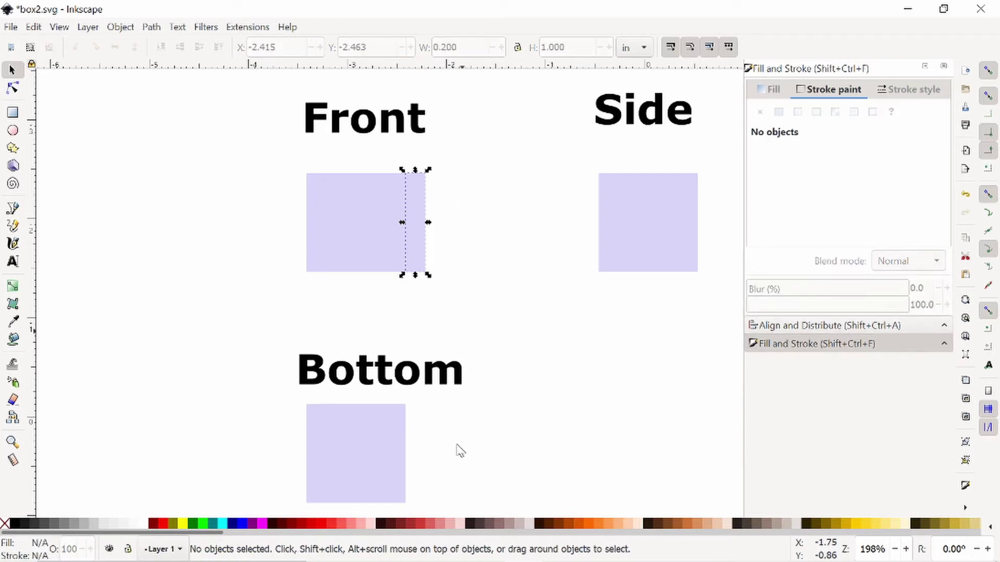
left_click(413, 250)
Fill the strip with translucent dark grey (RGBA 111e1b5b).
left_click(770, 90)
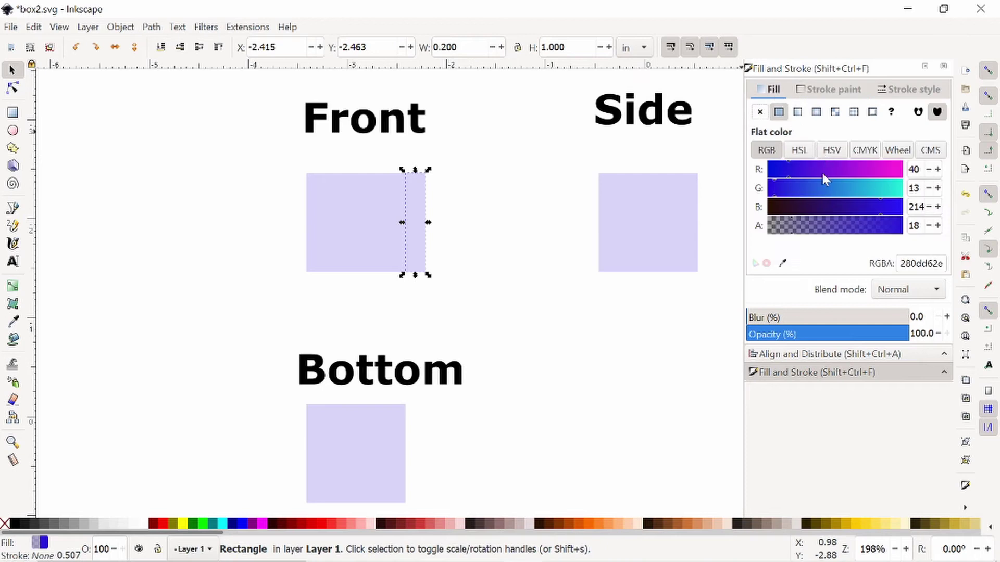
mouse_move(819, 190)
left_mouse_down()
mouse_move(876, 190)
mouse_move(807, 193)
left_mouse_up()
left_click(782, 207)
left_click(782, 188)
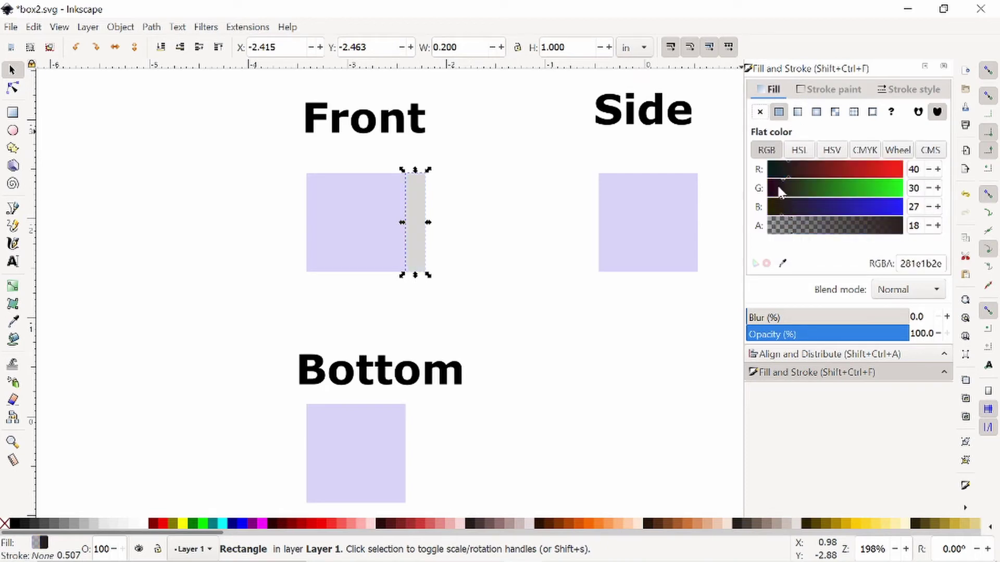
left_click(776, 168)
left_click(512, 271)
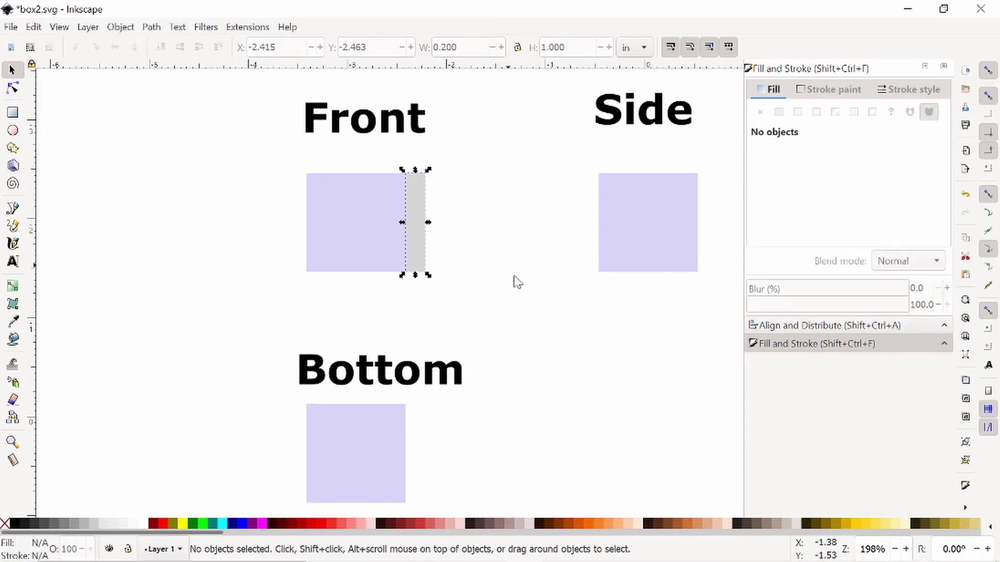
left_click(423, 216)
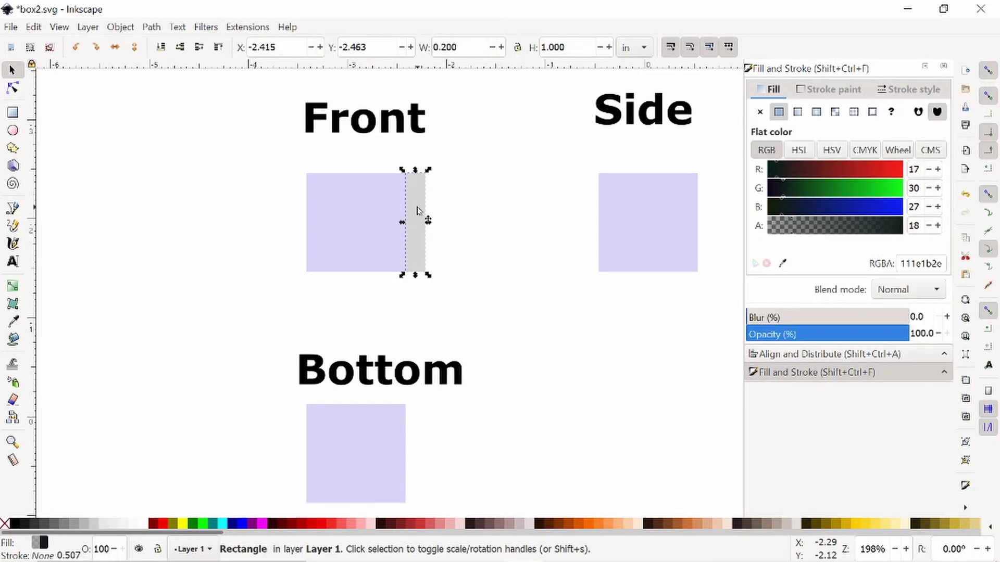
scroll(417, 233, "up", 1)
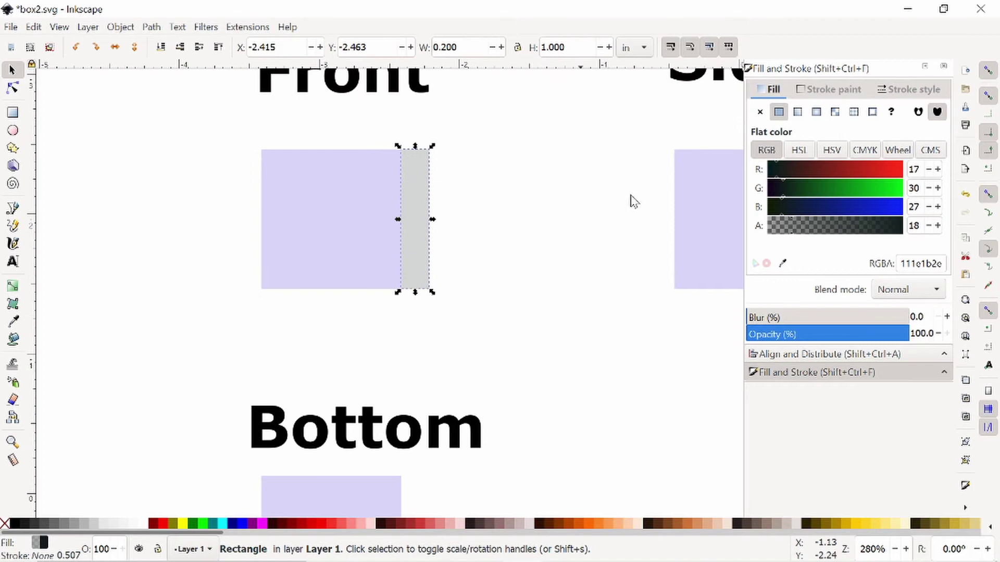
mouse_move(810, 230)
left_mouse_down()
mouse_move(889, 232)
mouse_move(778, 232)
mouse_move(818, 230)
left_mouse_up()
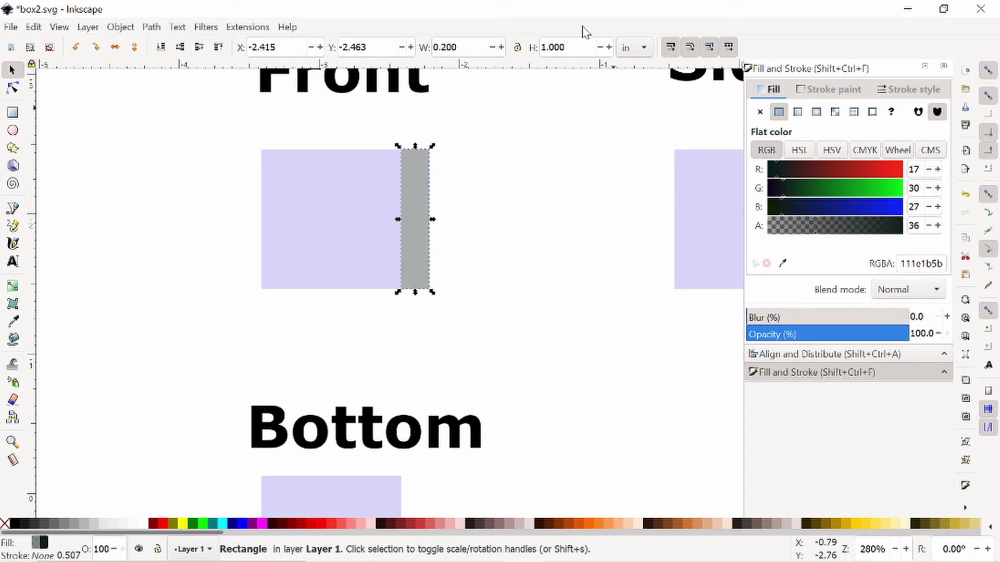
Save, then copy the Front square below it and set the copy's height to 0.2 in.
key("ctrl+s")
left_click(476, 219)
left_click(355, 281)
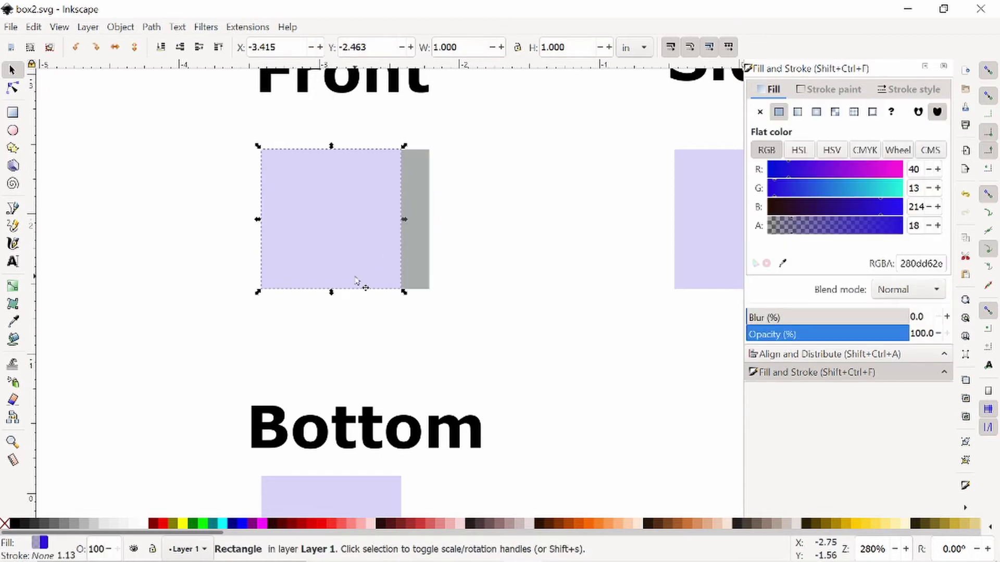
key("ctrl+z")
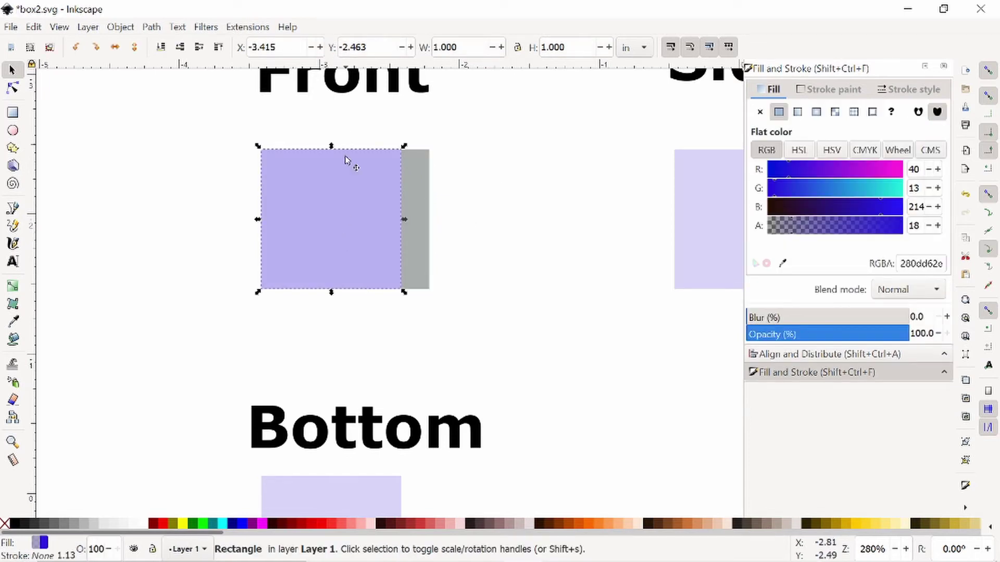
left_click_drag(346, 179, 345, 315)
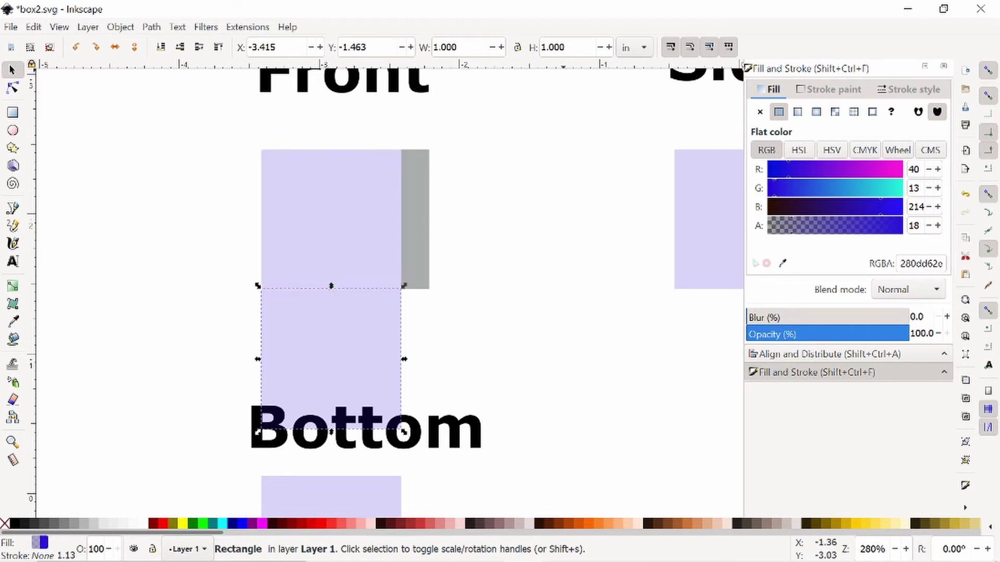
double_click(565, 47)
type("0.2")
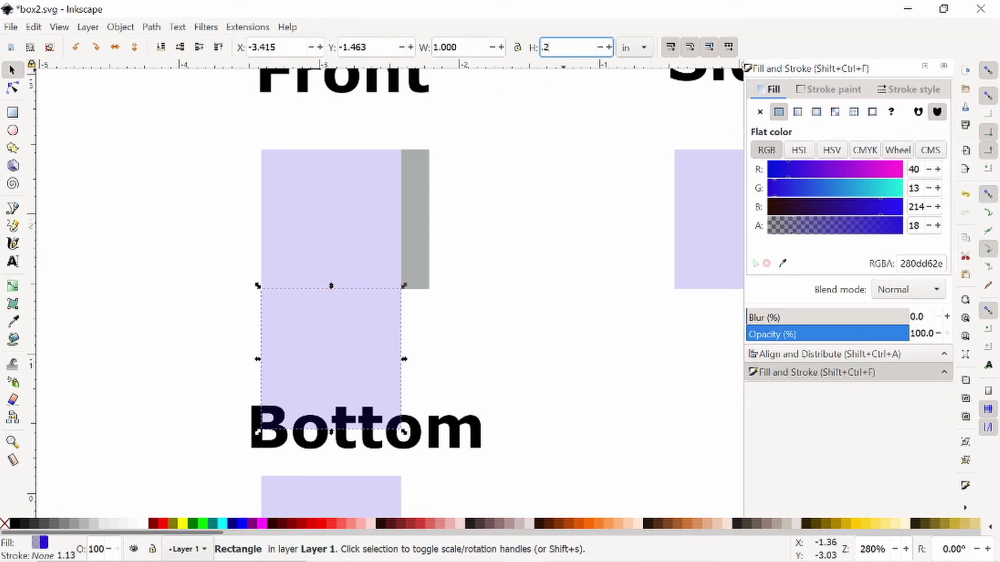
key("Return")
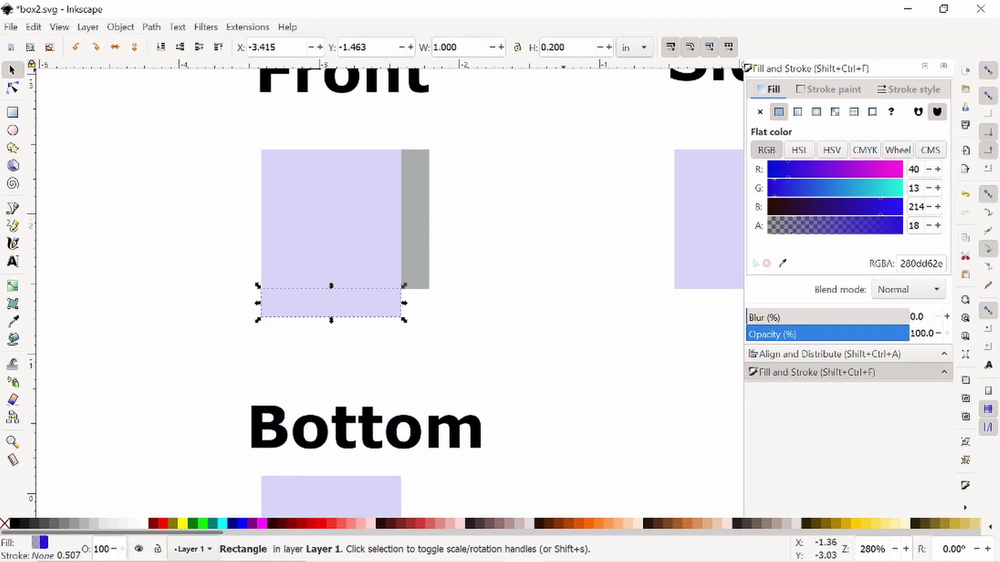
Colour the 0.2 in bottom strip translucent yellow.
left_click(891, 202)
left_click(879, 172)
left_click(873, 190)
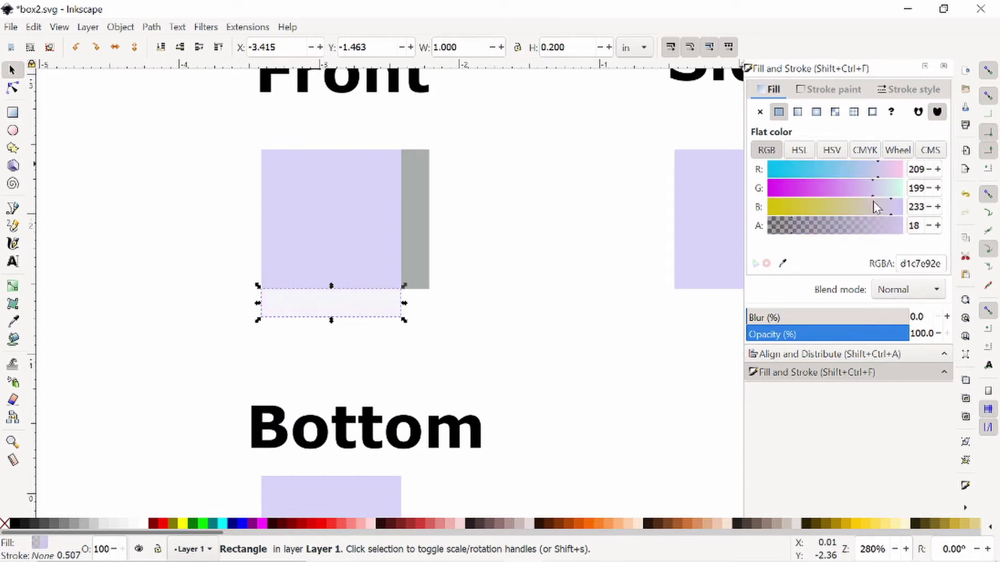
left_click(869, 227)
left_click(847, 227)
left_click(798, 207)
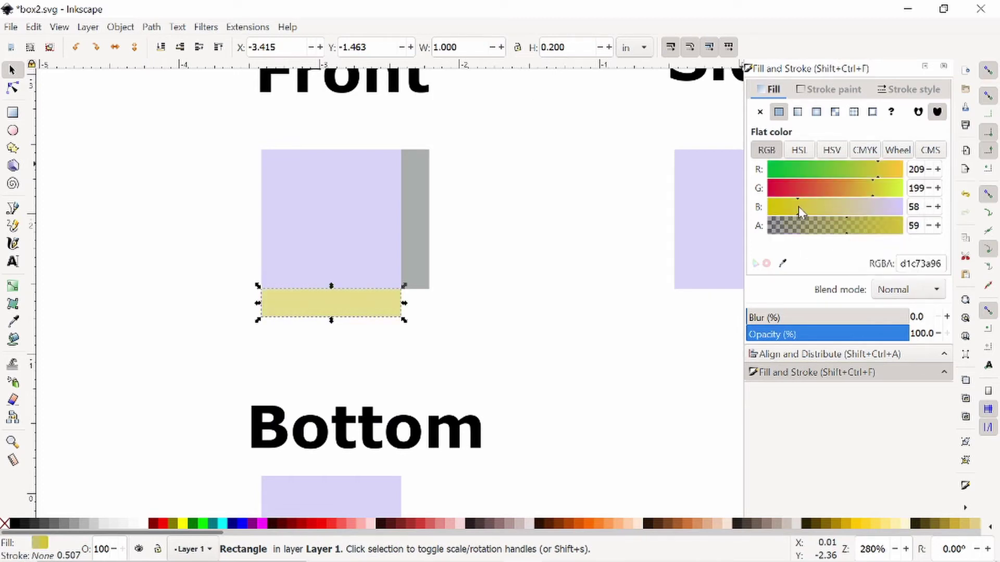
left_click(441, 339)
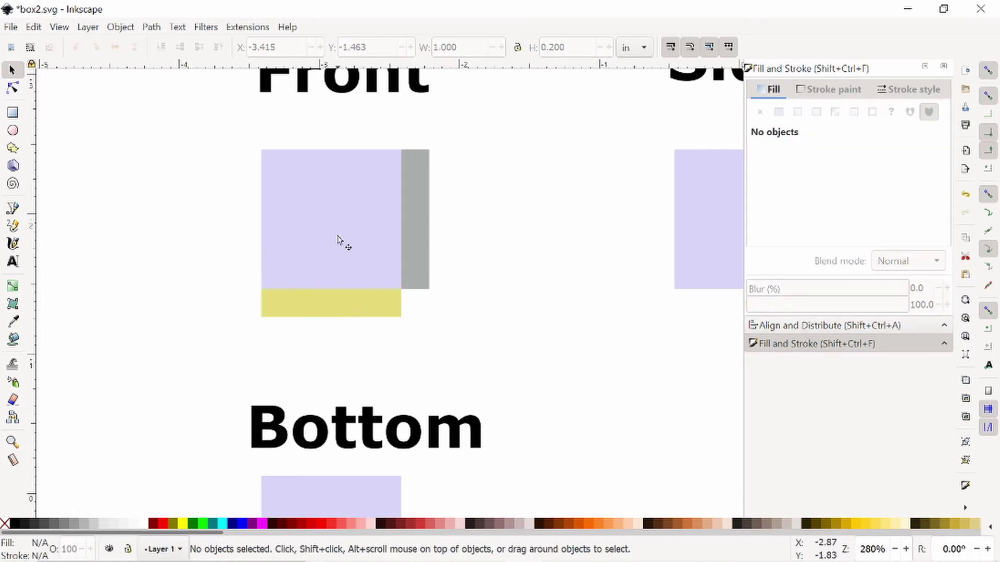
left_click(358, 304)
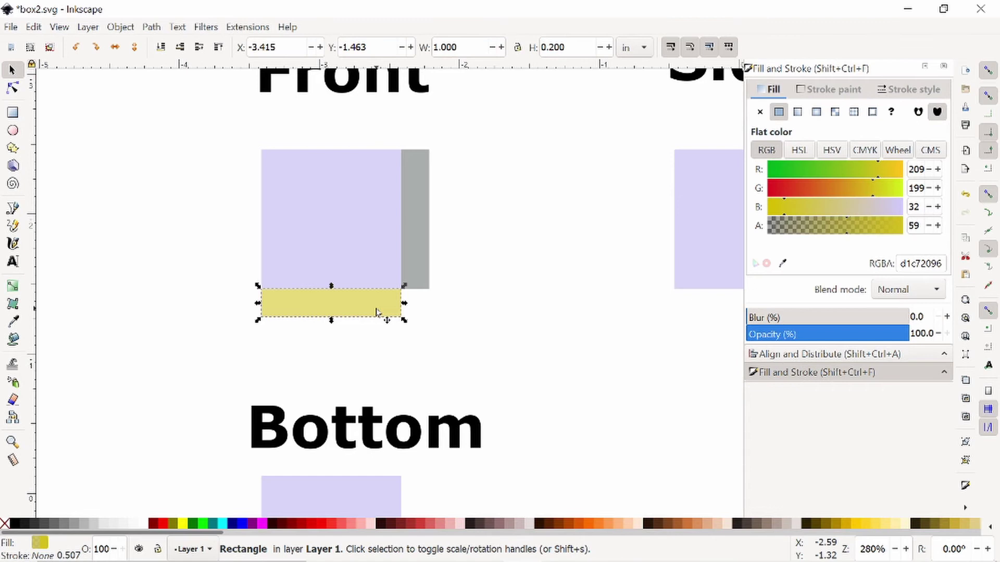
Stretch the grey strip to 1.2 in tall and place a copy along the square's left side.
left_click(424, 269)
left_click_drag(415, 294, 401, 324)
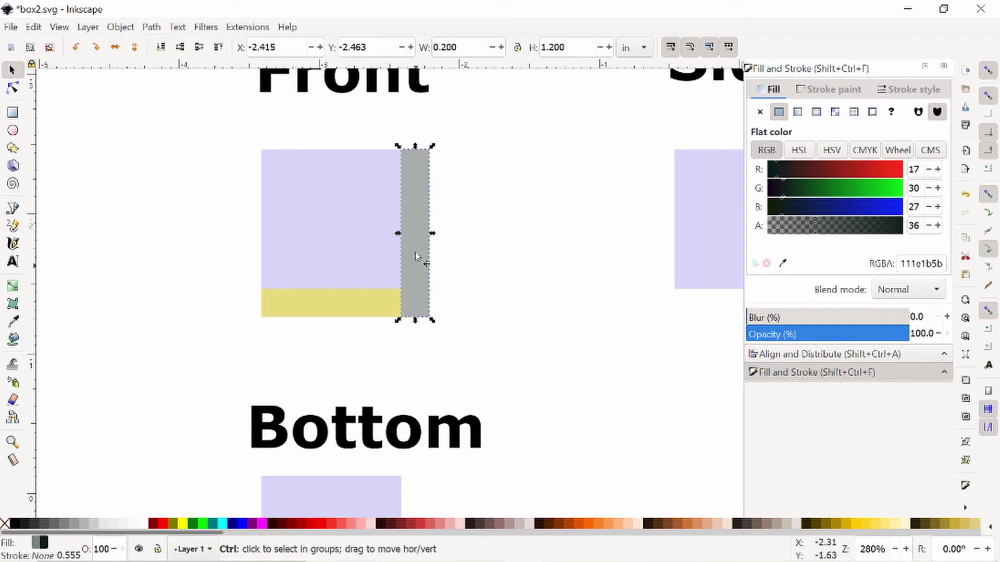
key("ctrl+d")
left_click_drag(408, 230, 243, 233)
left_click(526, 215)
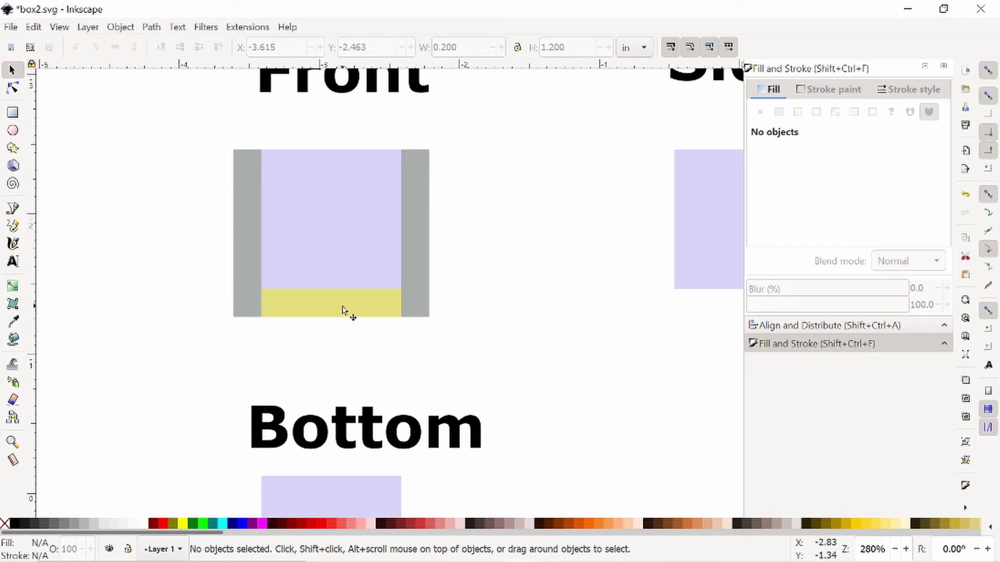
scroll(520, 348, "down", 3)
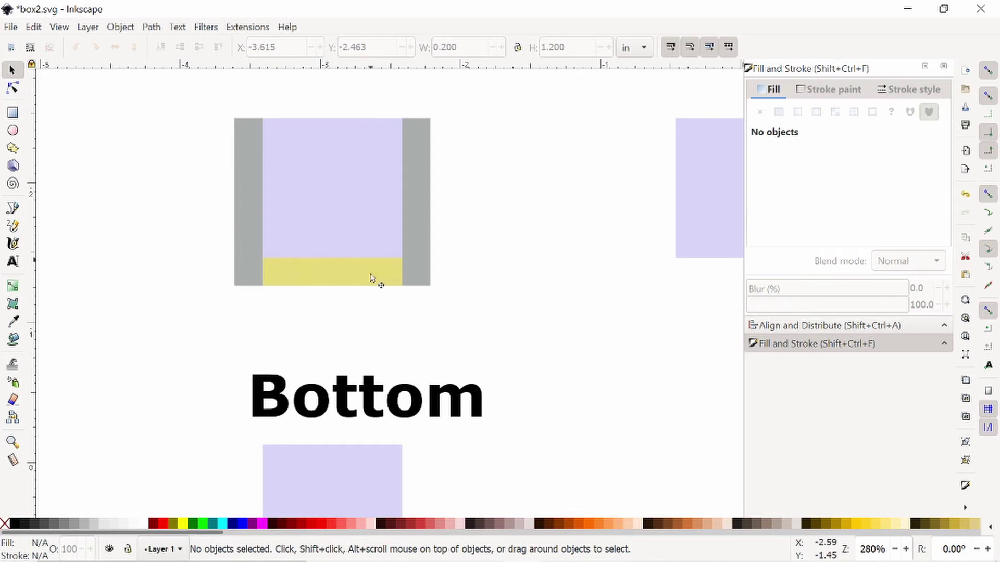
scroll(359, 188, "up", 5)
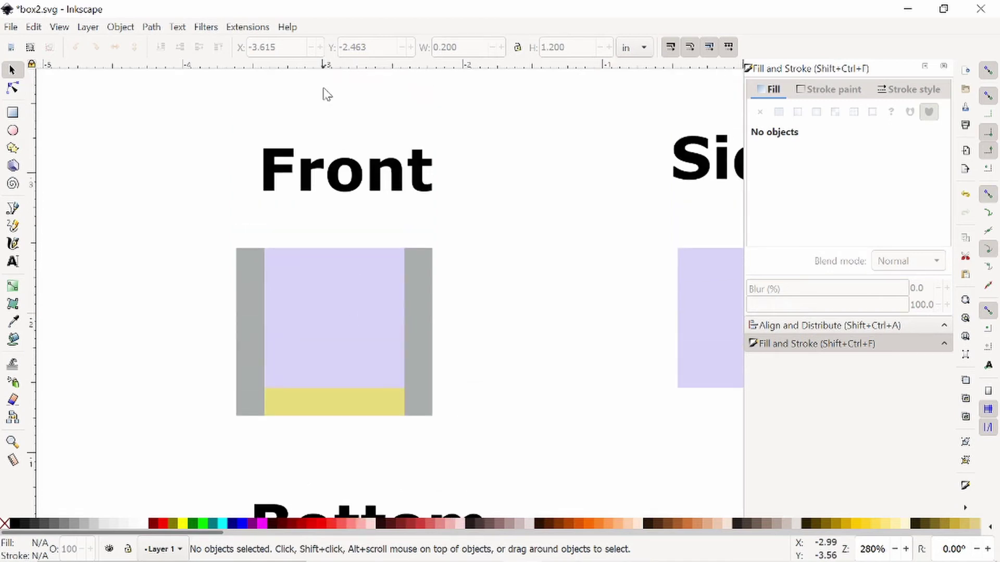
scroll(375, 204, "down", 7)
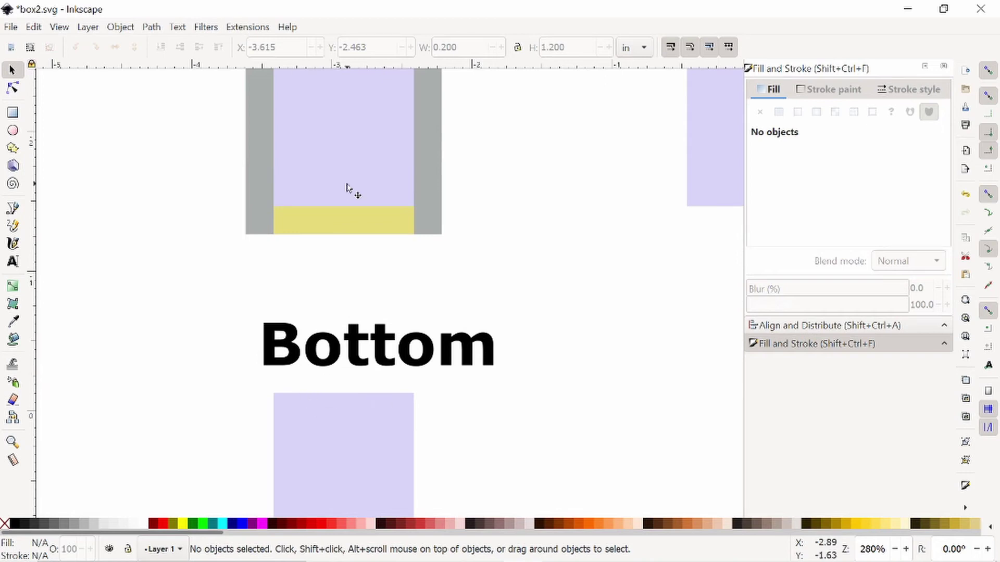
Make a 0.408 in wide yellow tab and centre it on the Bottom square's top edge.
left_click(354, 234)
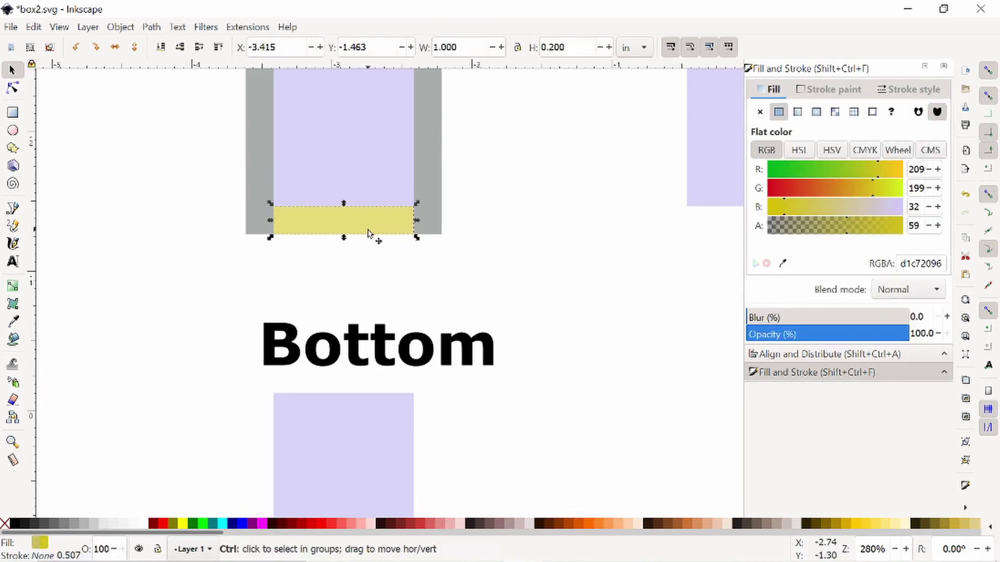
key("ctrl+d")
left_click_drag(415, 219, 333, 228)
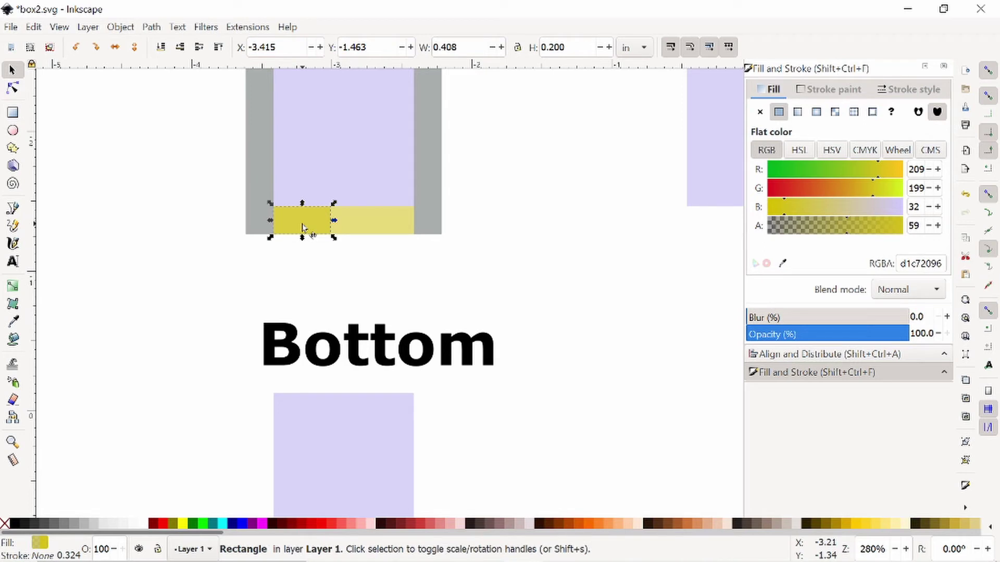
left_click_drag(305, 227, 347, 228)
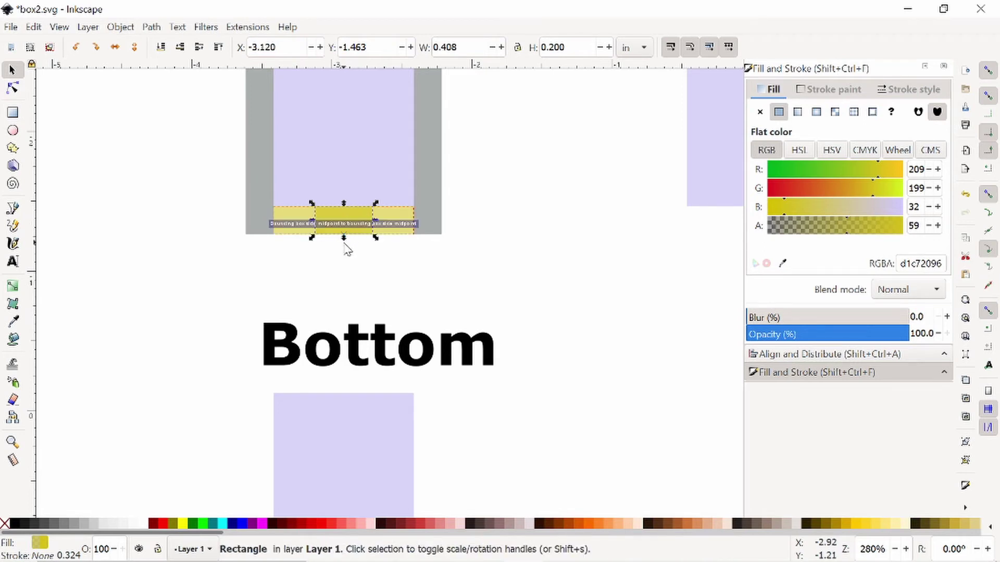
left_click(373, 267)
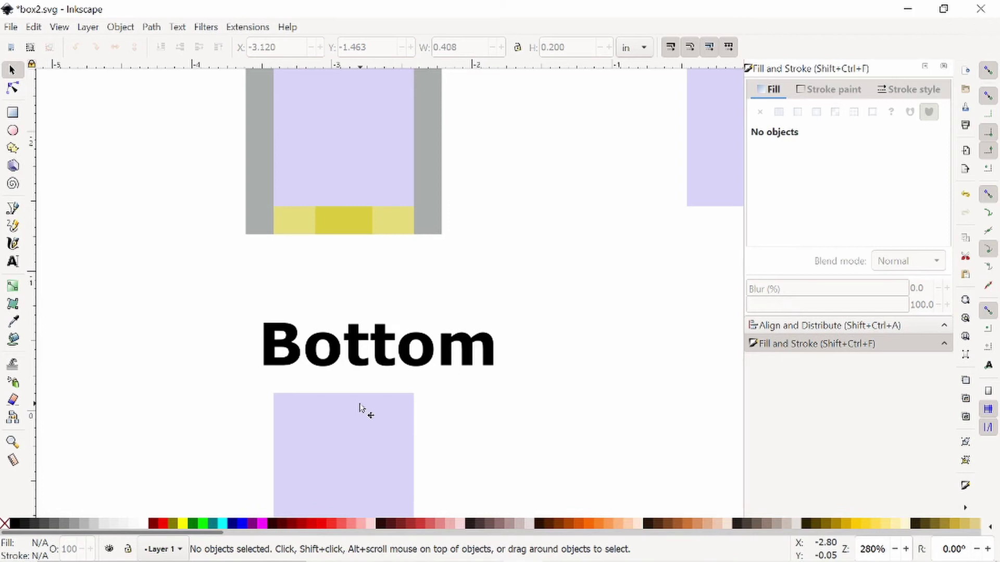
left_click_drag(333, 228, 335, 378)
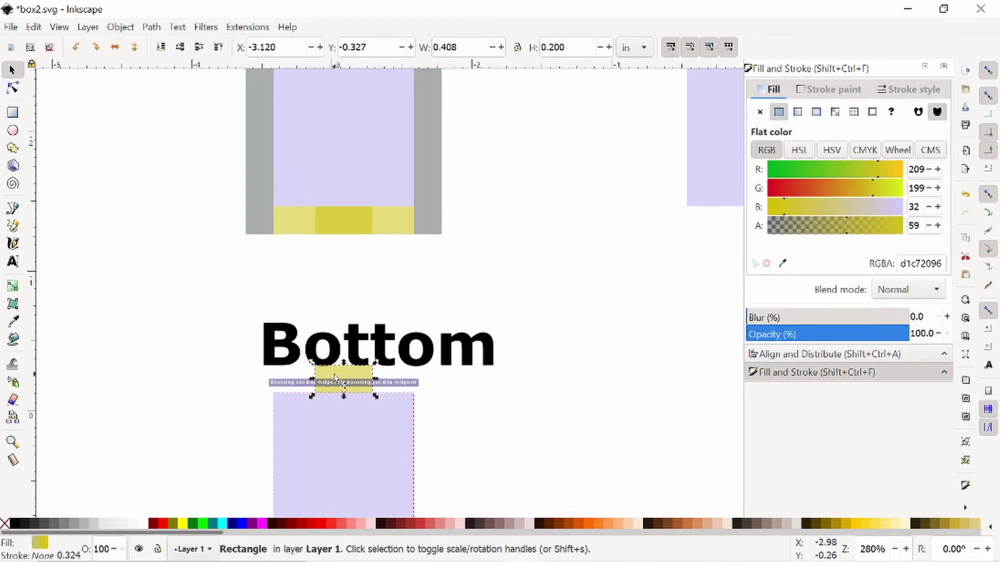
Copy the tab to the Bottom square's other edges, rotating it 90° for the sides.
scroll(438, 419, "down", 1)
scroll(437, 419, "down", 1)
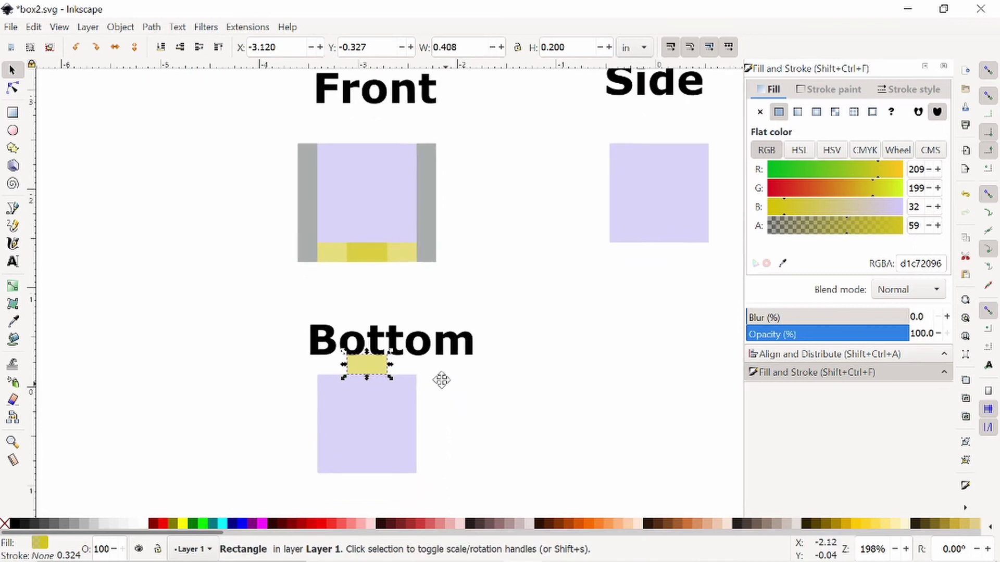
key("ctrl+d")
left_click_drag(372, 366, 445, 420)
left_click(95, 47)
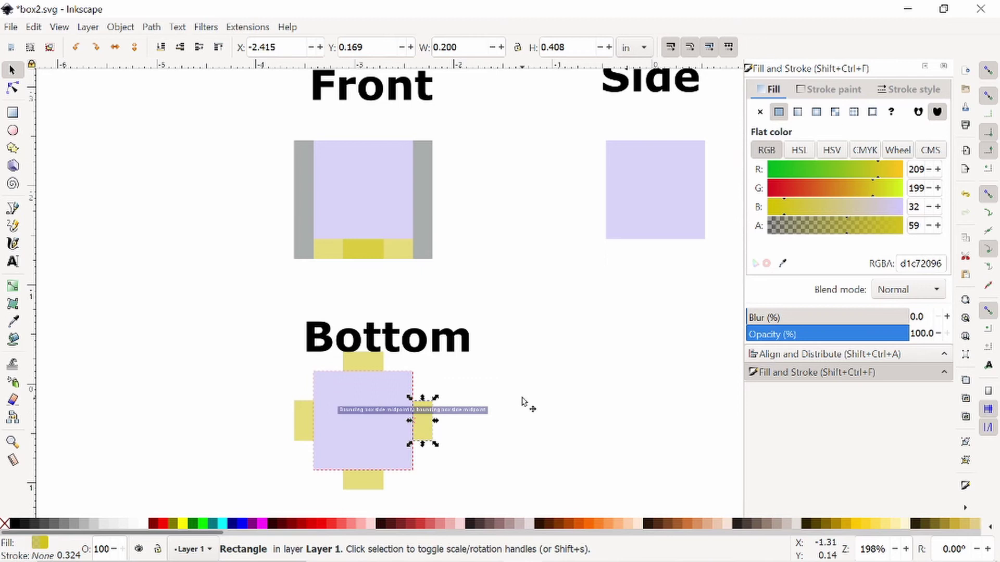
left_click(525, 403)
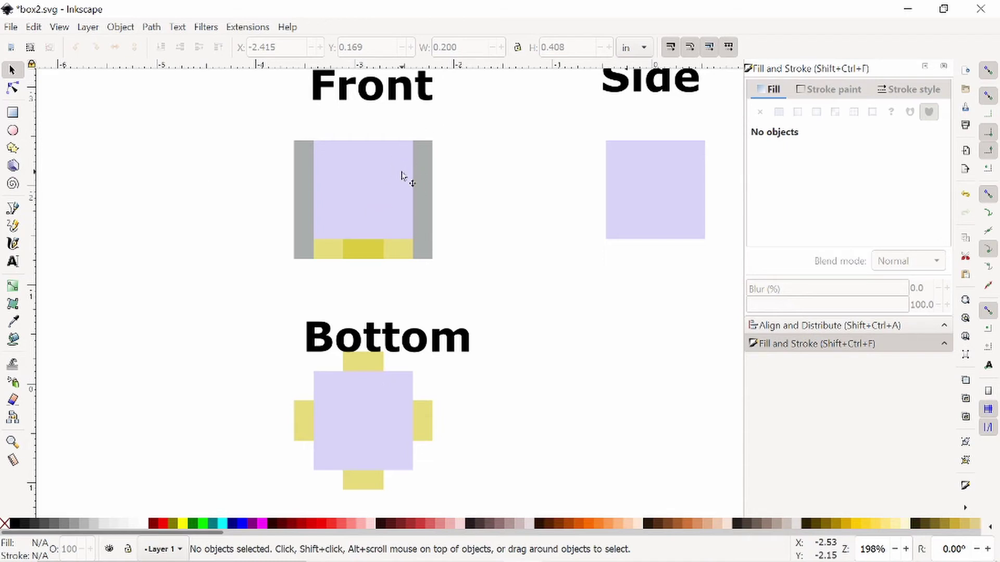
Duplicate the right grey bar, shorten the copy to 0.327 in, and duplicate it again.
scroll(402, 176, "up", 2)
scroll(539, 228, "down", 1)
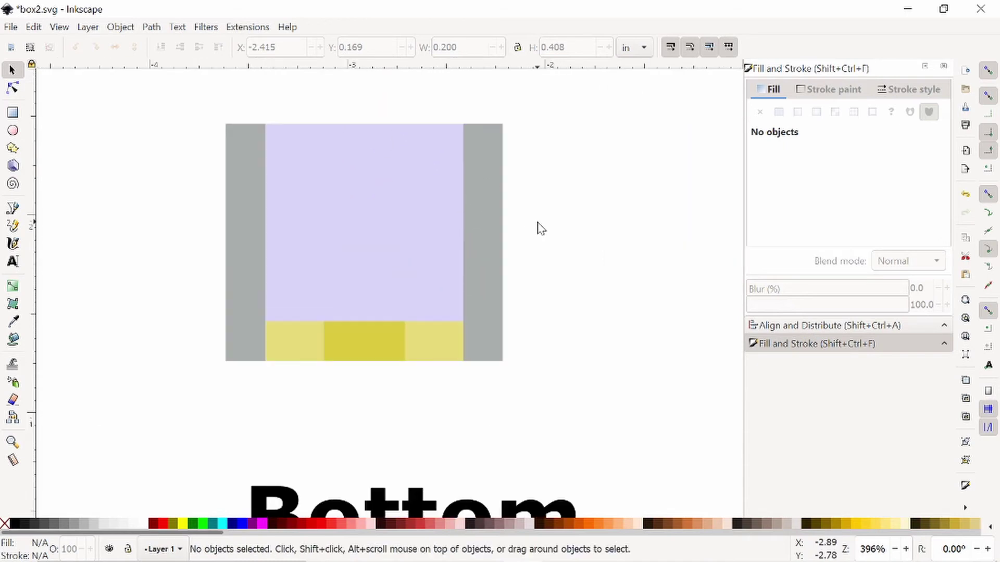
left_click_drag(538, 228, 495, 243)
left_click(452, 220)
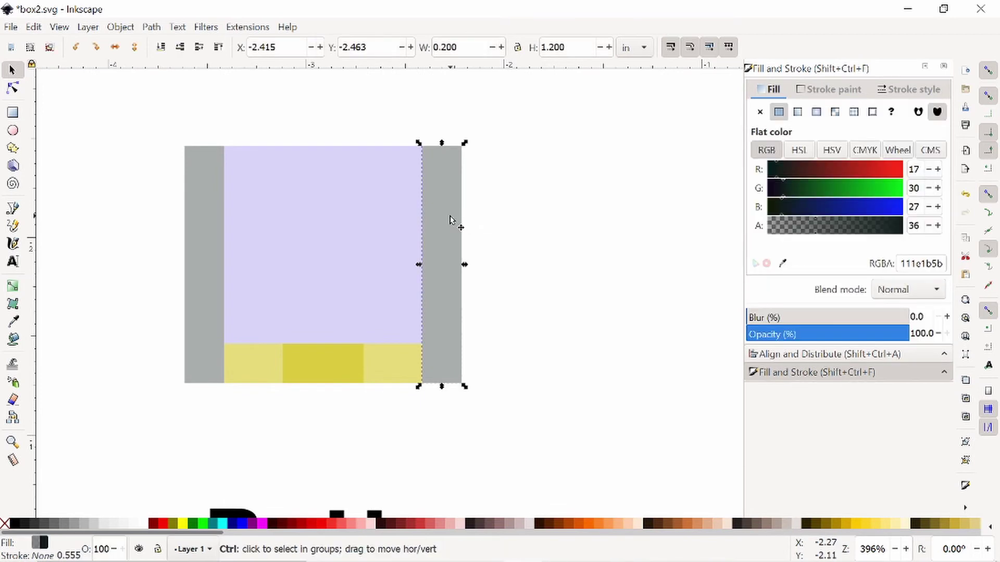
key("ctrl+d")
left_click_drag(445, 387, 451, 323)
key("ctrl+d")
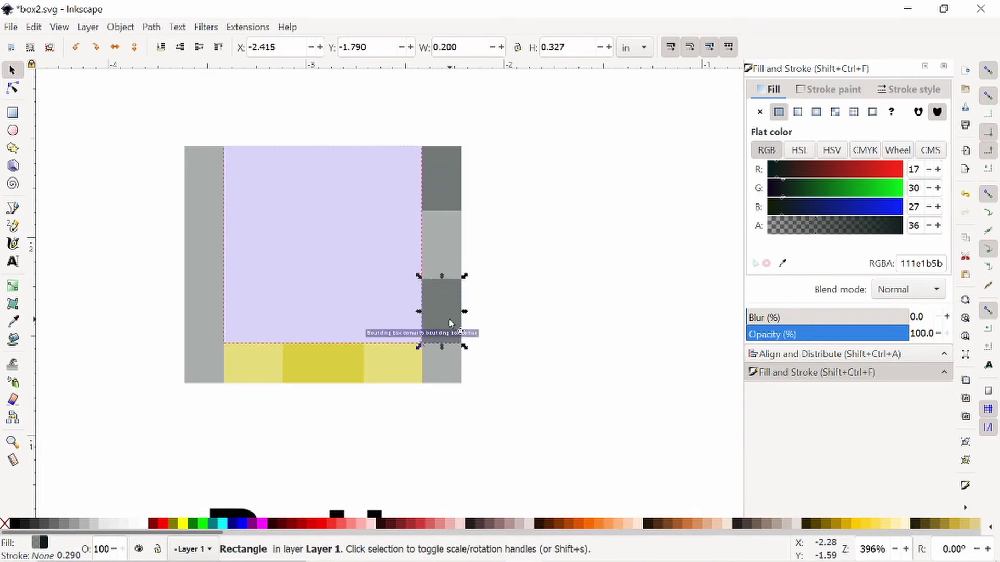
Check the two dark grey blocks, the lavender square and the full grey bar individually.
left_click(525, 321)
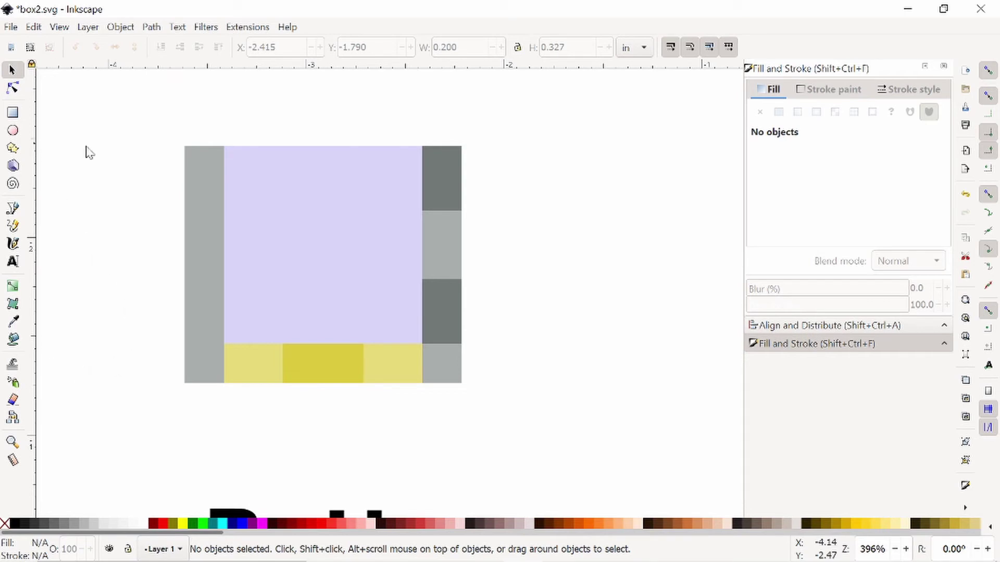
left_click(448, 195)
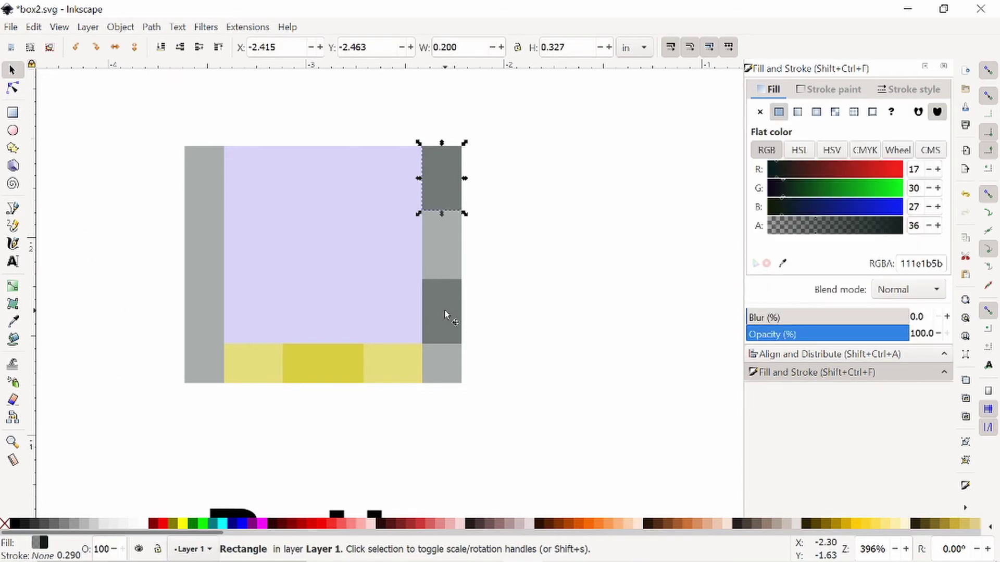
left_click(446, 318)
left_click(440, 196)
left_click(339, 191)
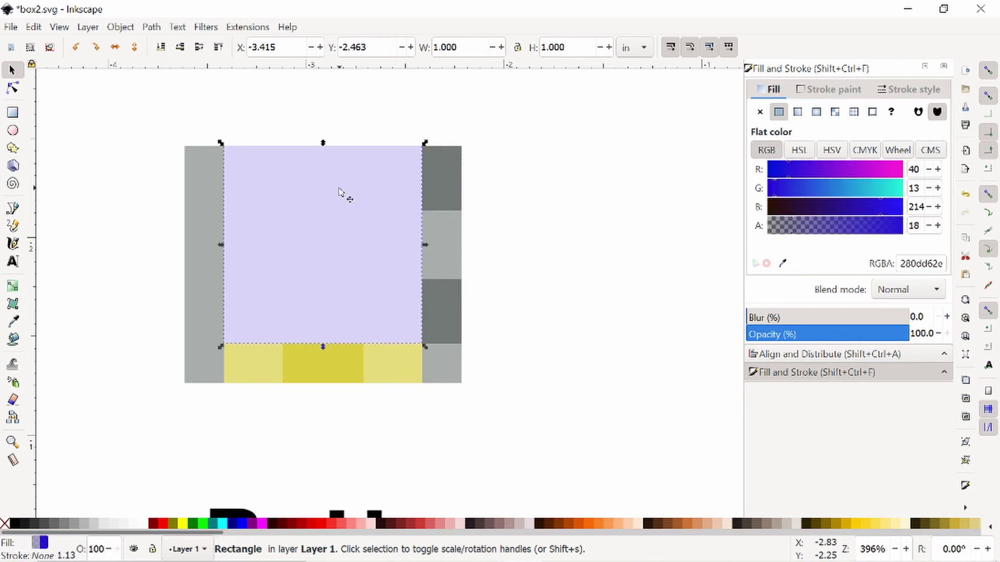
left_click(442, 188)
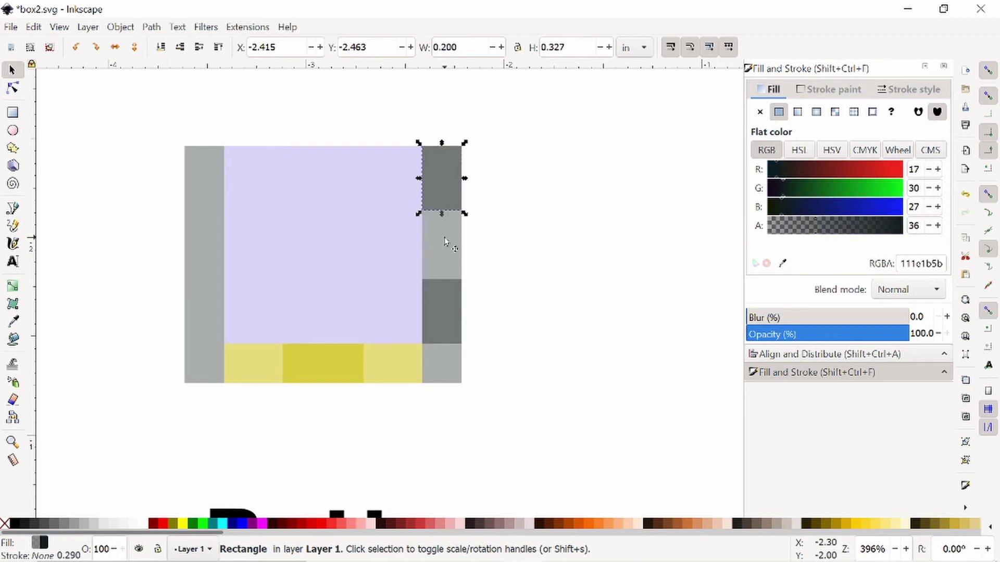
left_click(444, 238)
left_click(623, 227)
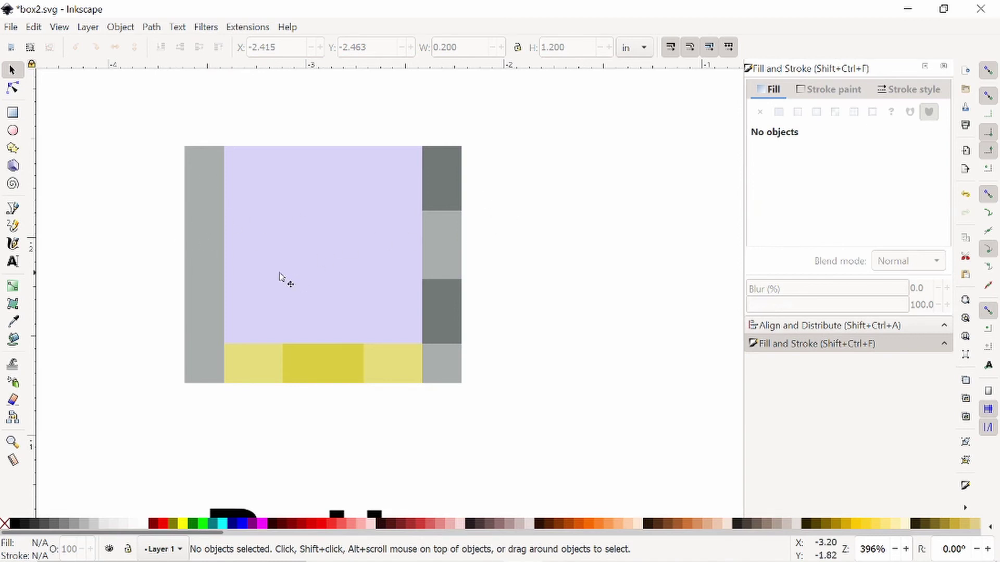
Draw olive rectangles over the right column's middle gap and bottom-right corner.
left_click(12, 113)
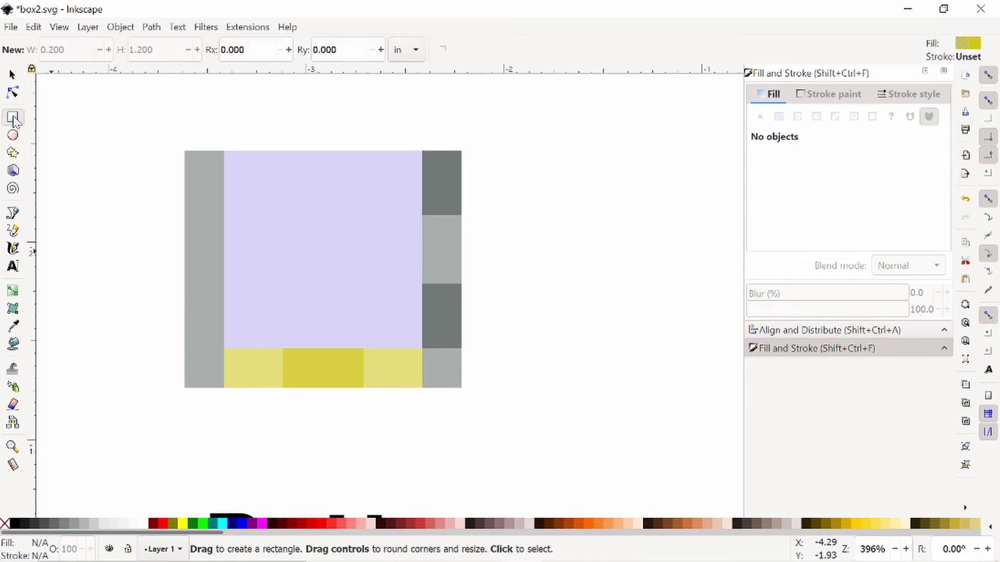
left_click_drag(423, 215, 462, 284)
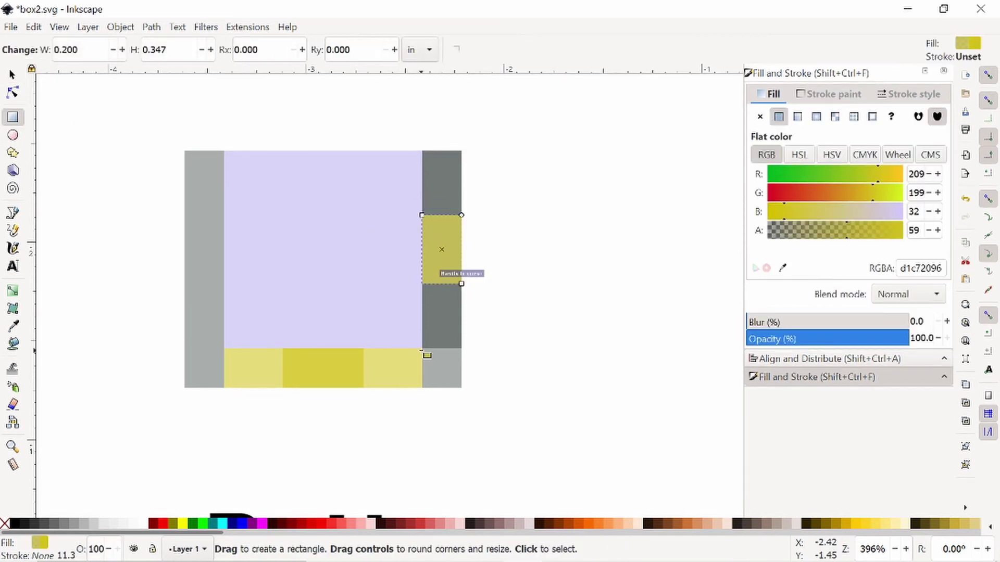
left_click_drag(422, 348, 461, 388)
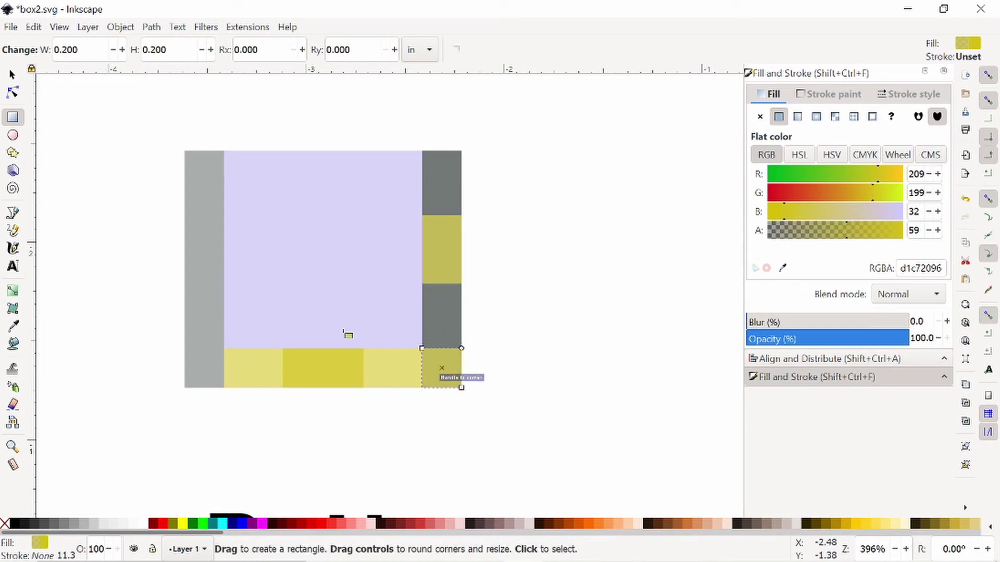
key("Escape")
key("s")
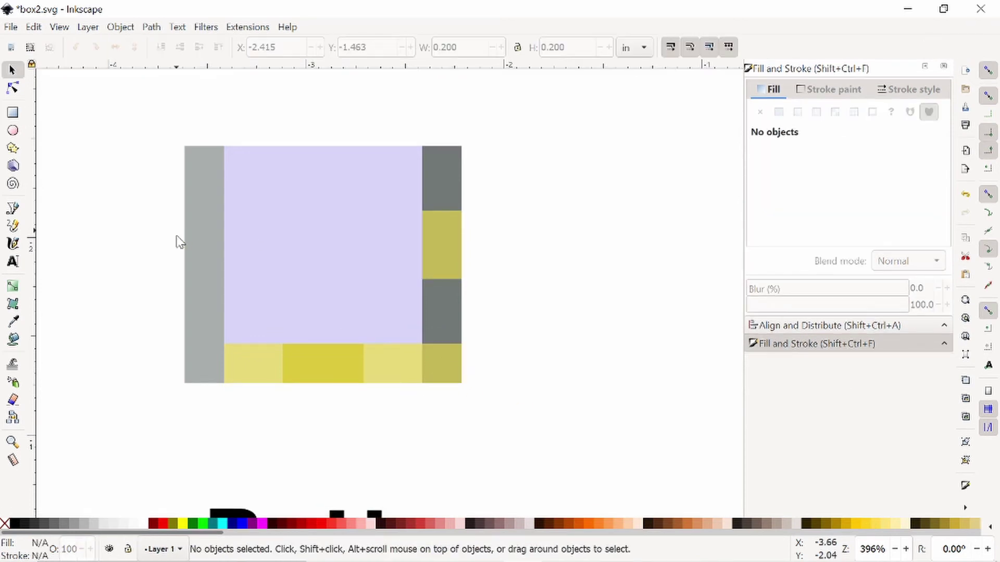
Select the full-height right grey bar together with the two olive blocks.
left_click(447, 254)
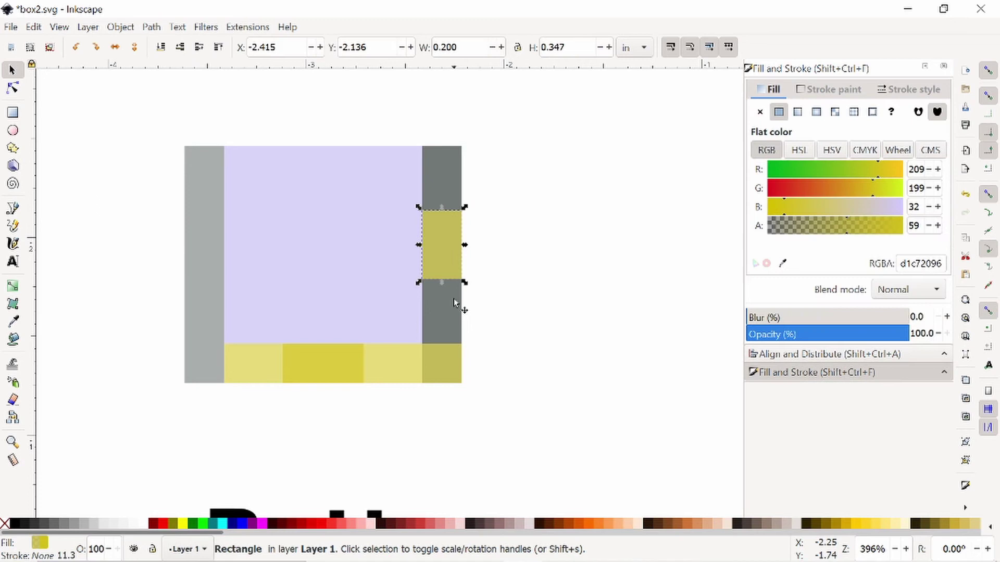
left_click(447, 366, "shift")
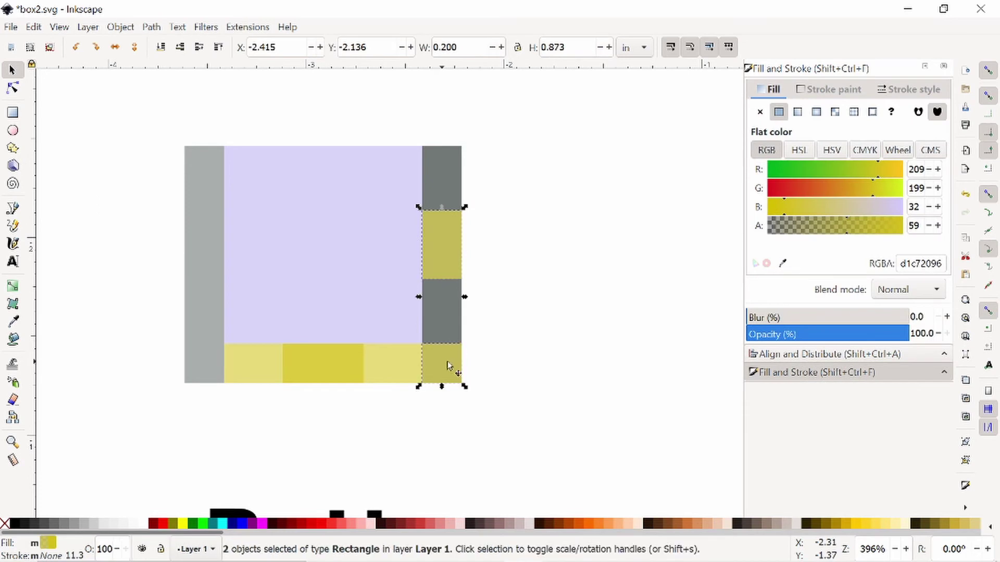
left_click(447, 156)
left_click(443, 301)
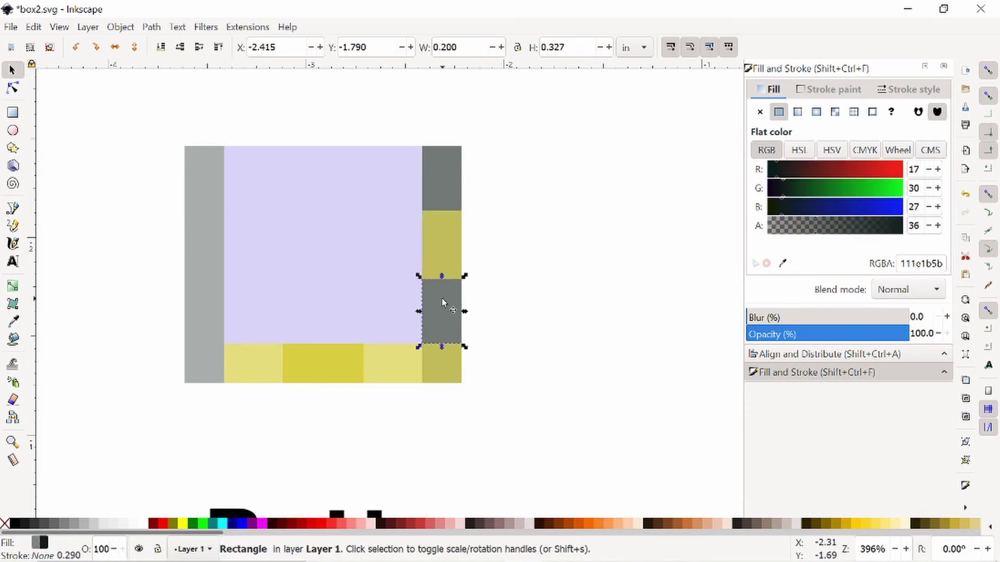
left_click(443, 173, "shift")
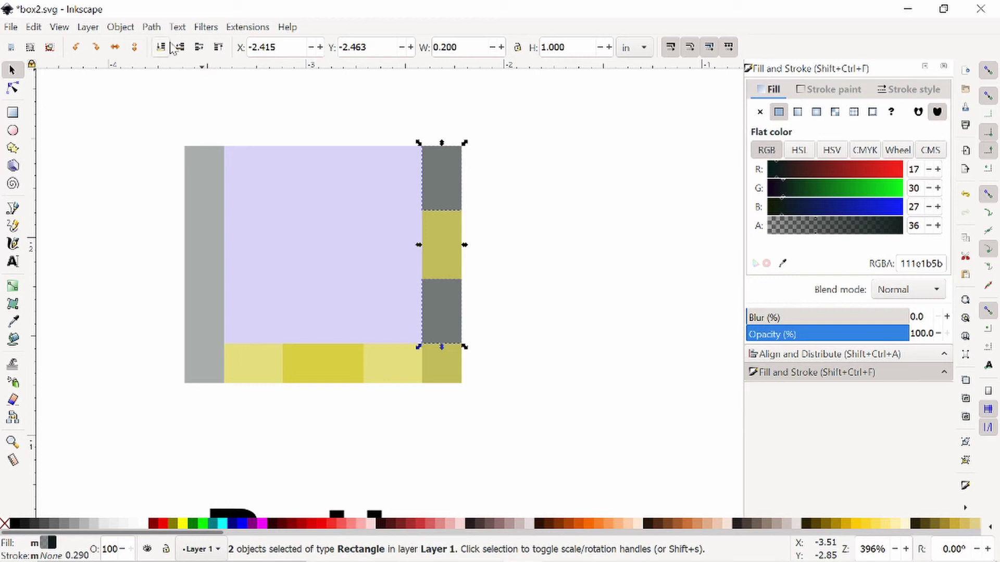
left_click(513, 215)
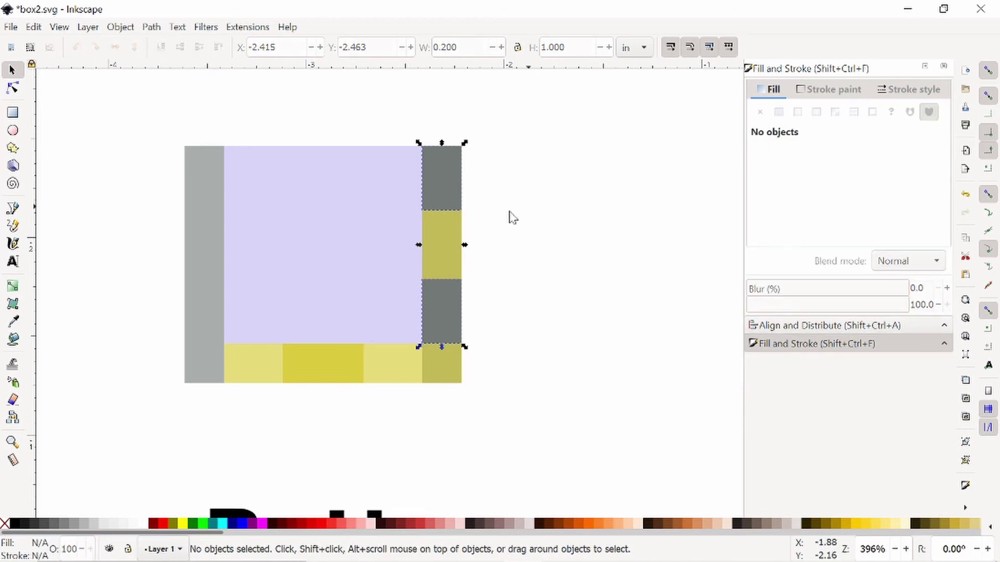
left_click(442, 211)
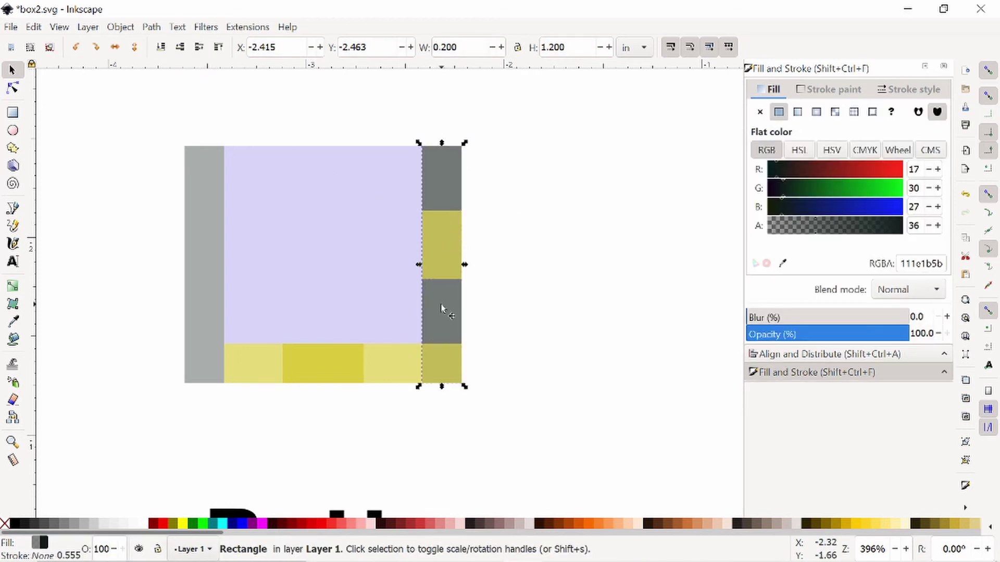
left_click(440, 277, "shift")
left_click(440, 374, "shift")
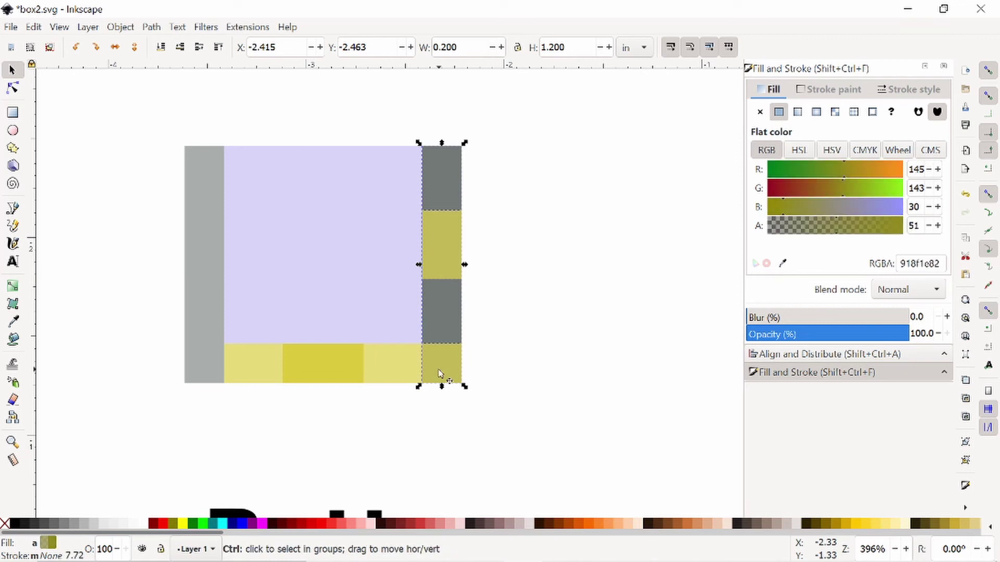
Copy the three right-column pieces to the left and delete the plain left grey bar.
key("ctrl+d")
left_click_drag(452, 255, 112, 264)
left_click(211, 254)
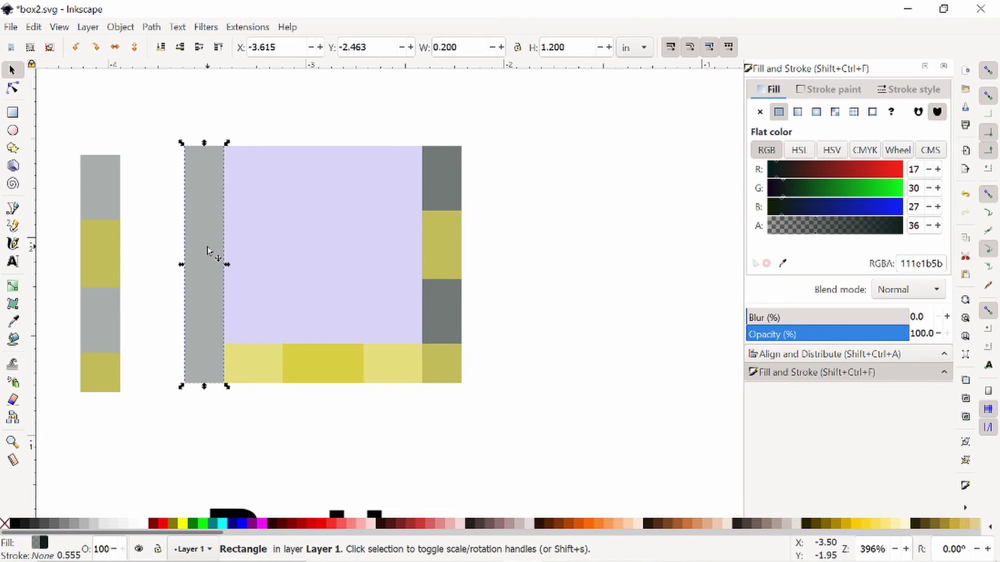
key("Delete")
Snap the copied grey and olive pieces against the Front square's left side.
mouse_move(47, 134)
left_mouse_down()
mouse_move(102, 172)
mouse_move(175, 415)
left_mouse_up()
left_click_drag(107, 179, 212, 176)
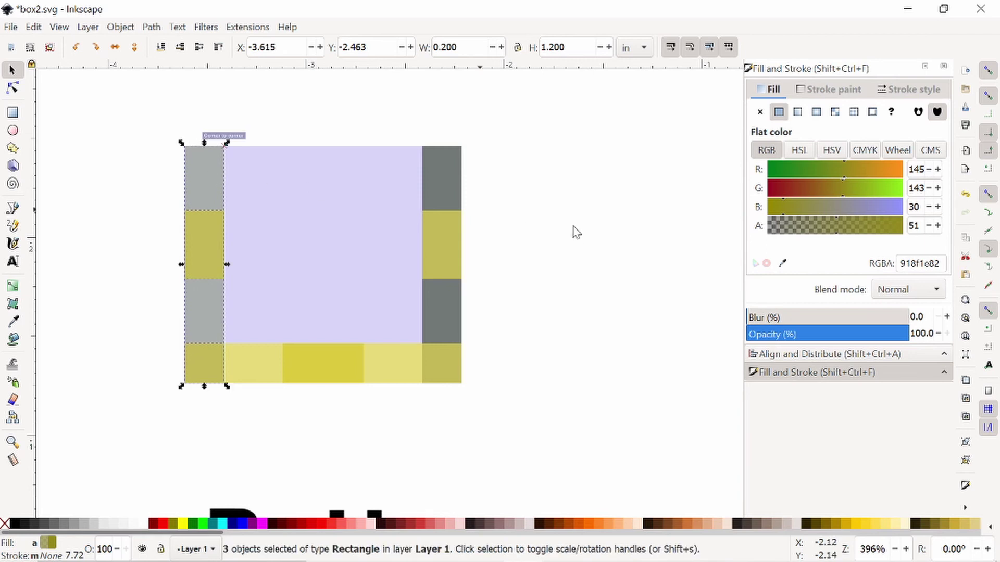
left_click(579, 240)
scroll(490, 361, "up", 2)
scroll(457, 358, "down", 2)
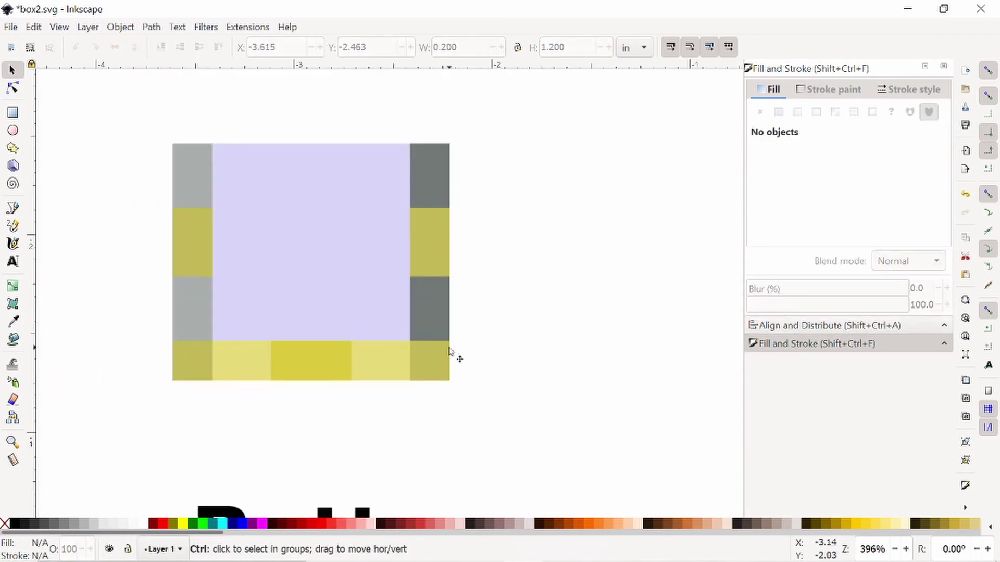
scroll(580, 312, "left", 3)
left_click(244, 355)
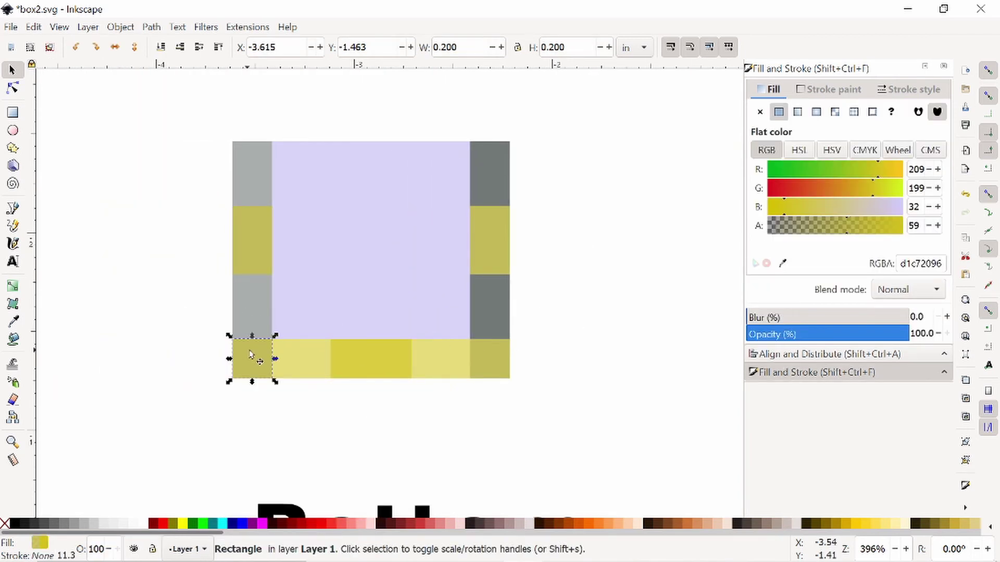
Delete four overlapping front-panel rectangles: right-column overlay, right-middle and bottom-right yellow pieces, tall left-column bar.
left_click(250, 296)
left_click(484, 183)
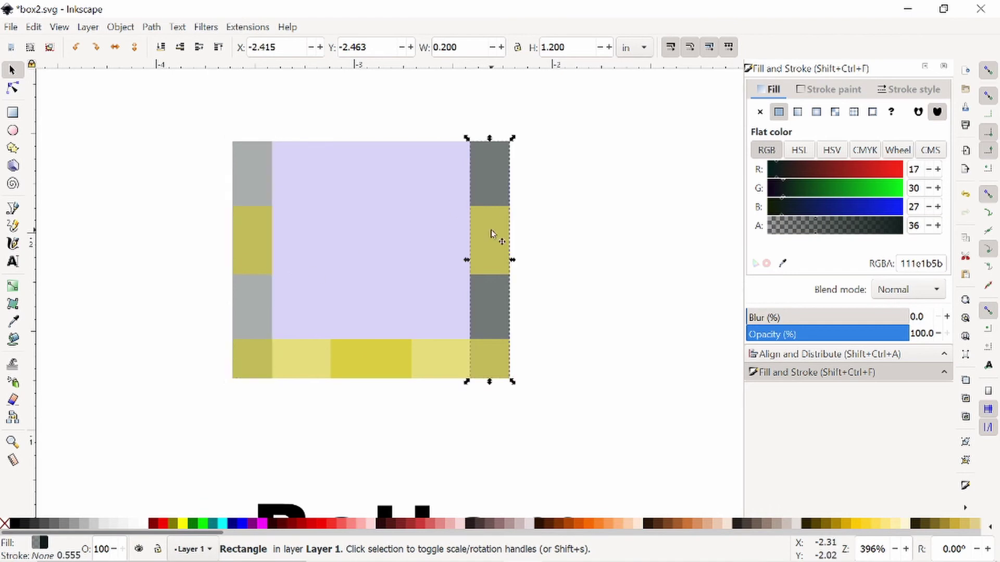
left_click(562, 229)
left_click(483, 177)
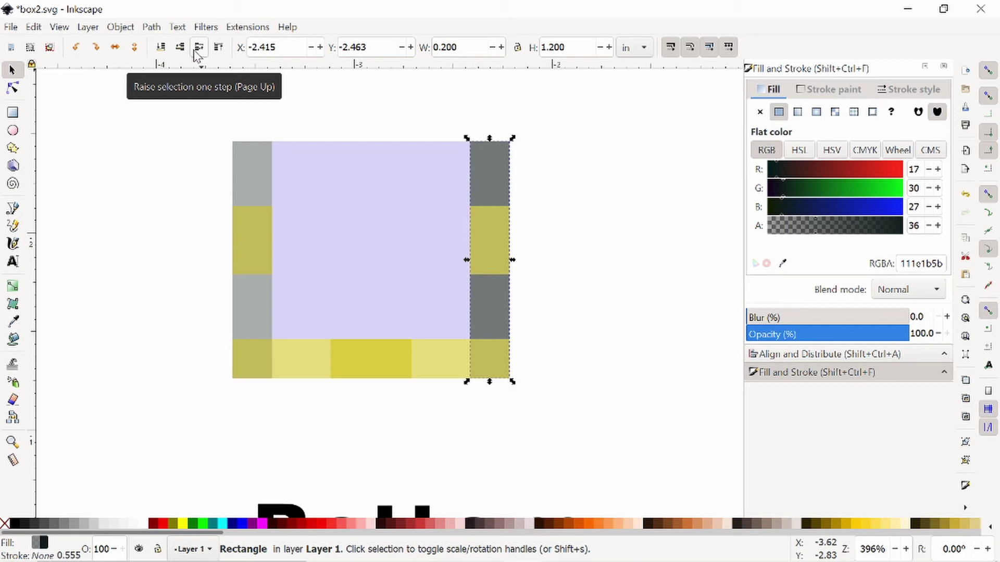
key("Delete")
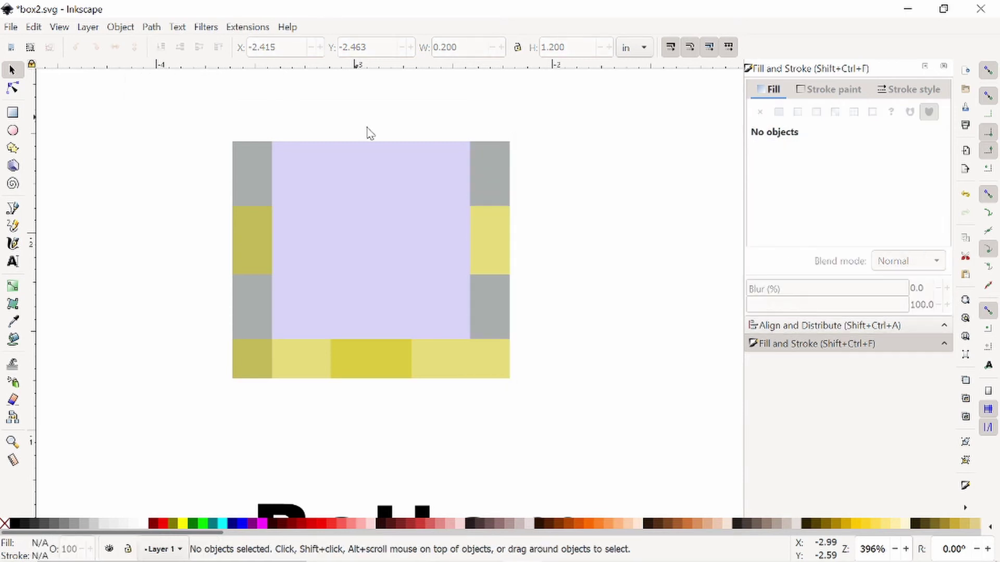
left_click(495, 261)
key("Delete")
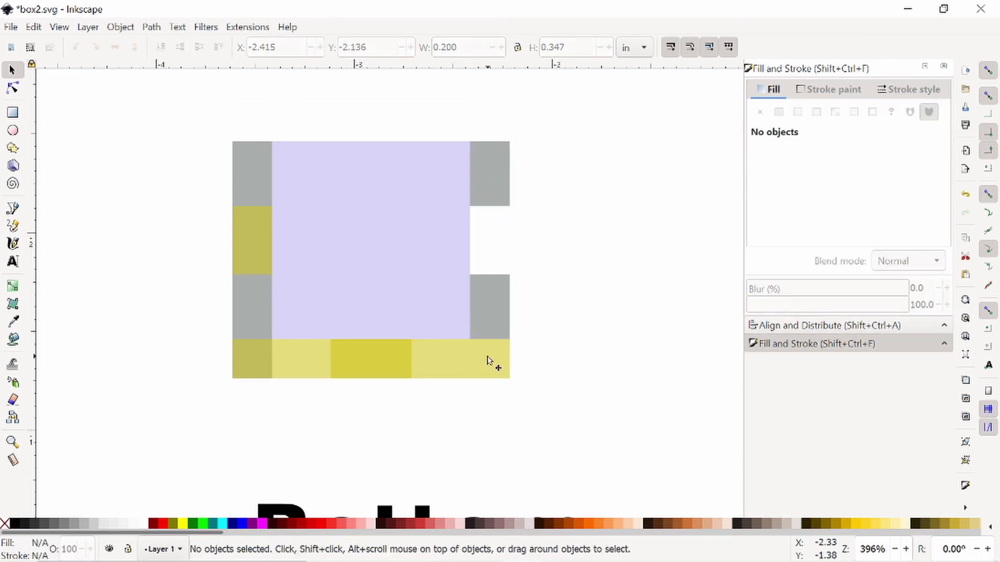
left_click(489, 361)
key("Delete")
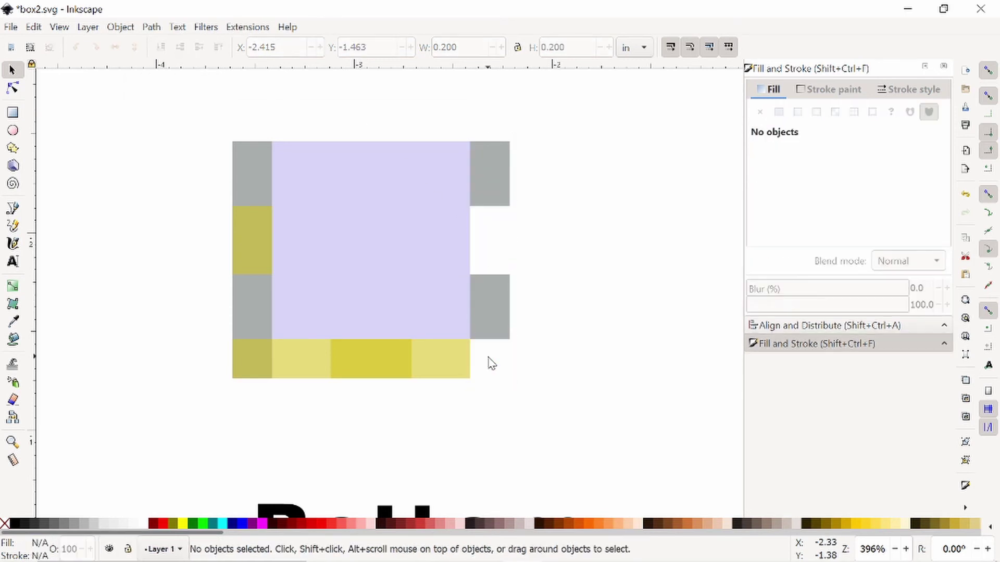
left_click(248, 188)
key("Delete")
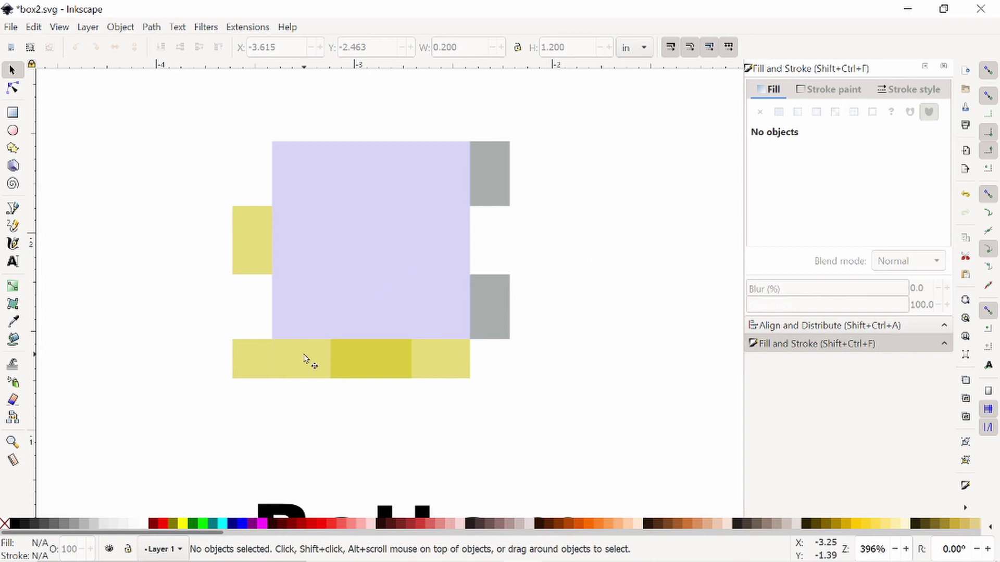
Subtract the darker middle piece from the wide bottom strip with Path > Difference, leaving two yellow tabs.
left_click(360, 367)
left_click(435, 359)
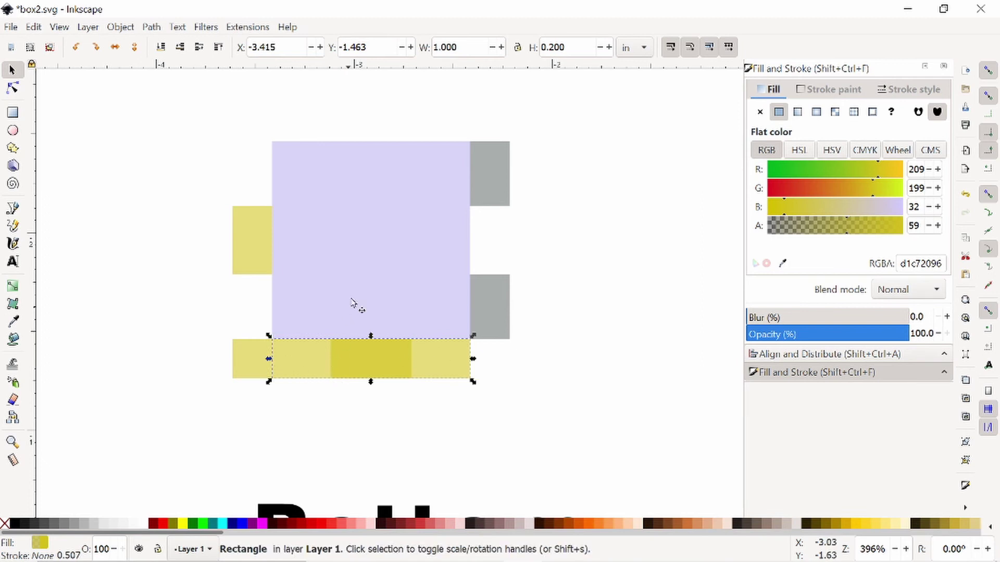
mouse_move(442, 368)
left_mouse_down()
mouse_move(442, 460)
mouse_move(440, 371)
left_mouse_up()
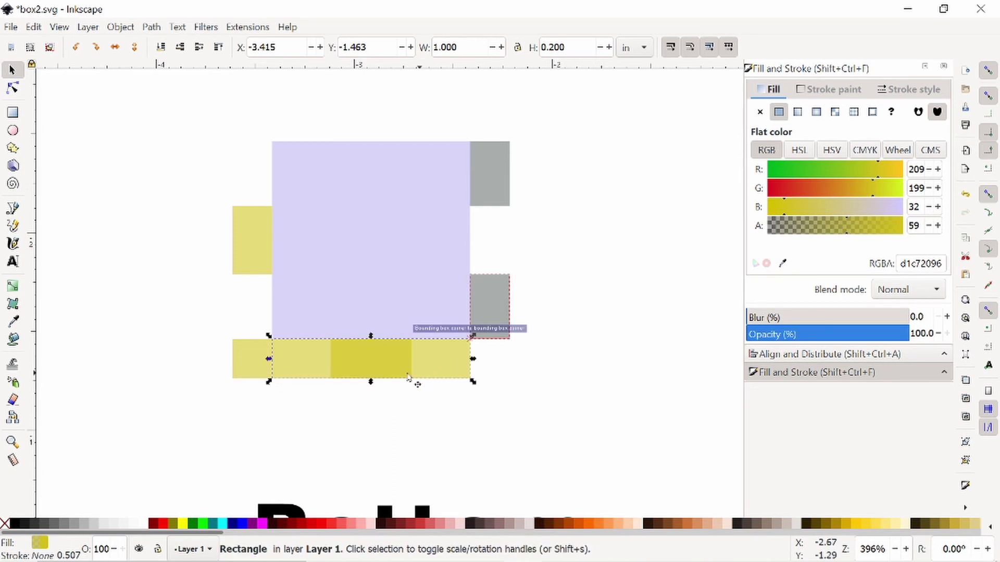
left_click(374, 371)
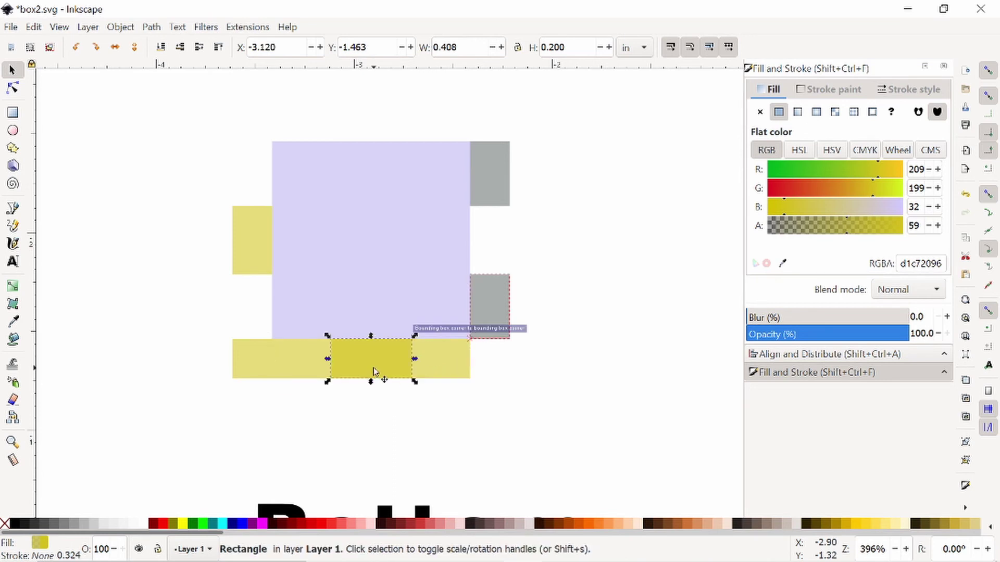
left_click(437, 368, "shift")
left_click(542, 384)
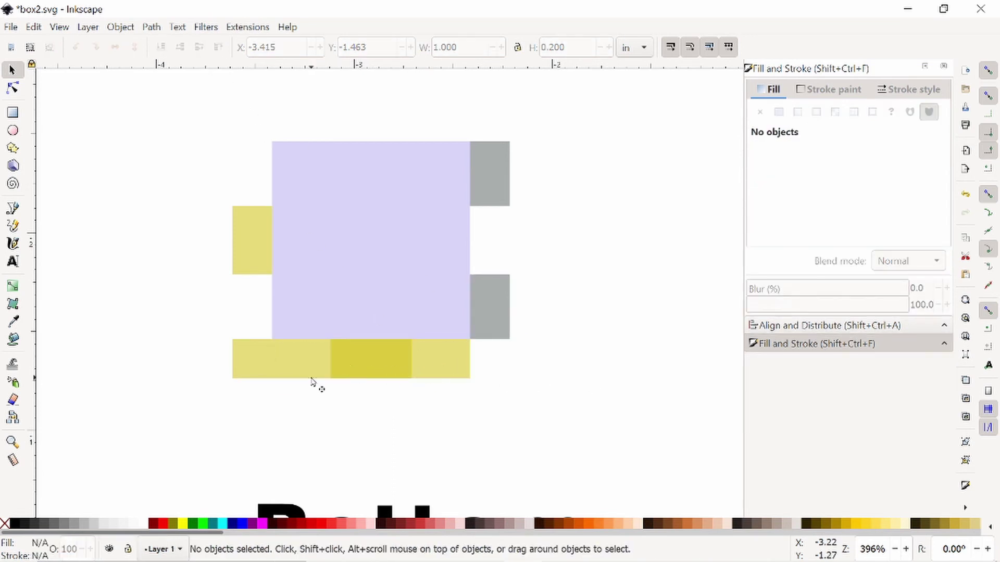
left_click(352, 370)
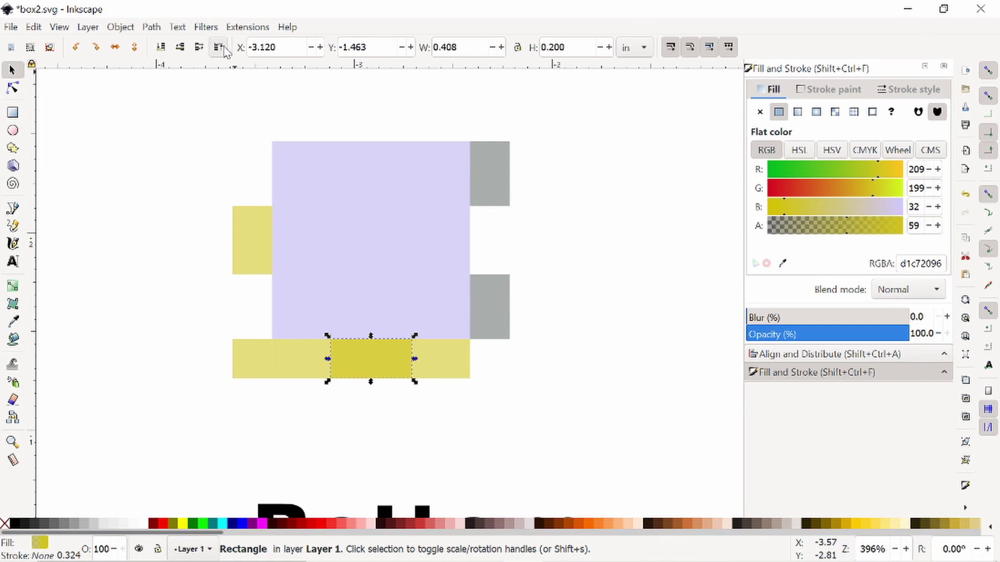
left_click(460, 345, "shift")
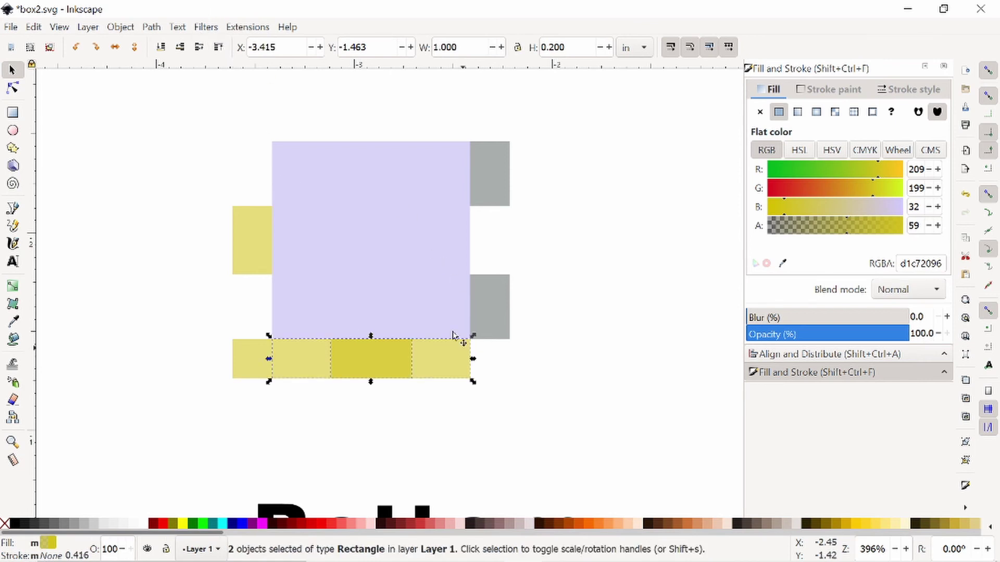
left_click(152, 28)
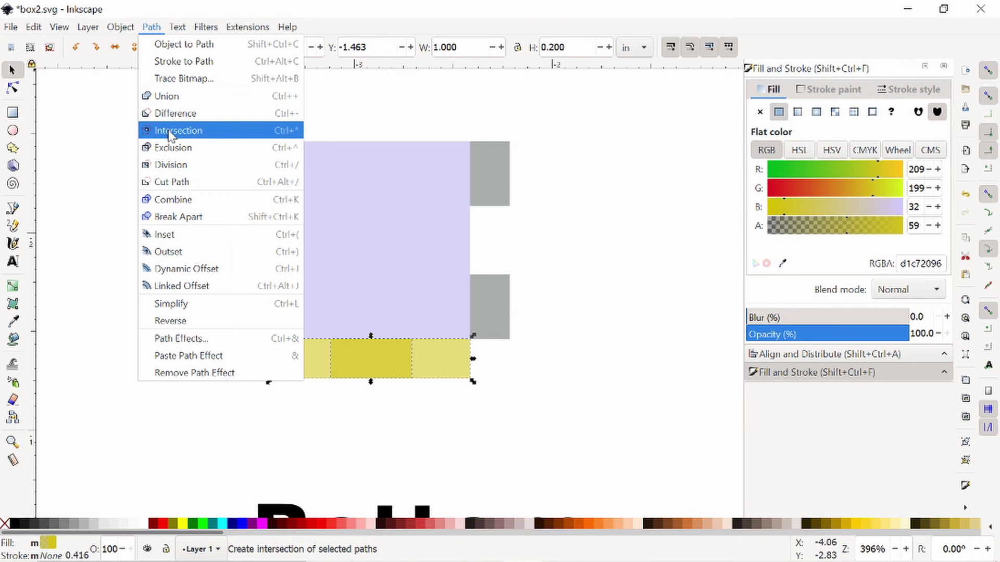
left_click(166, 113)
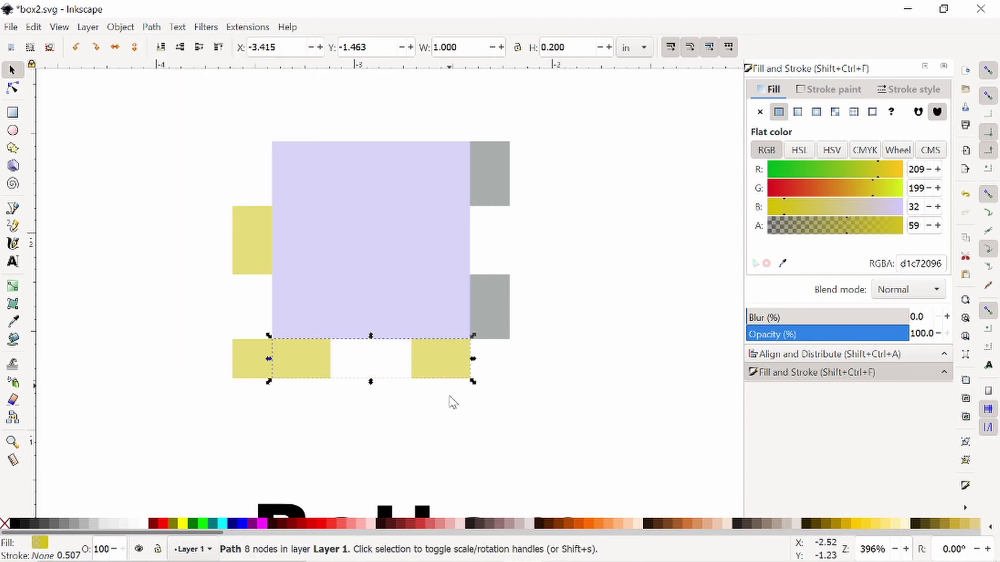
left_click(460, 427)
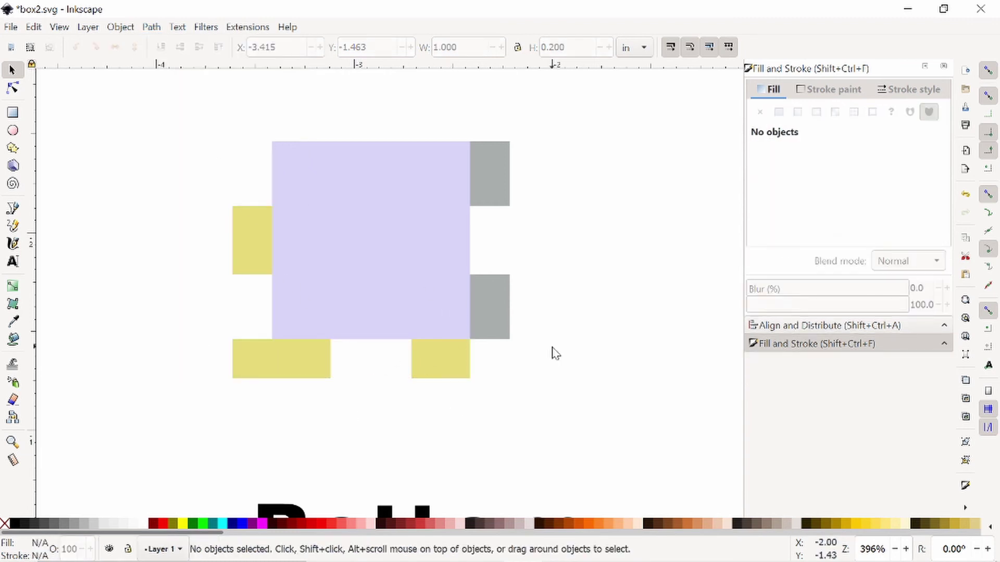
scroll(531, 350, "down", 1)
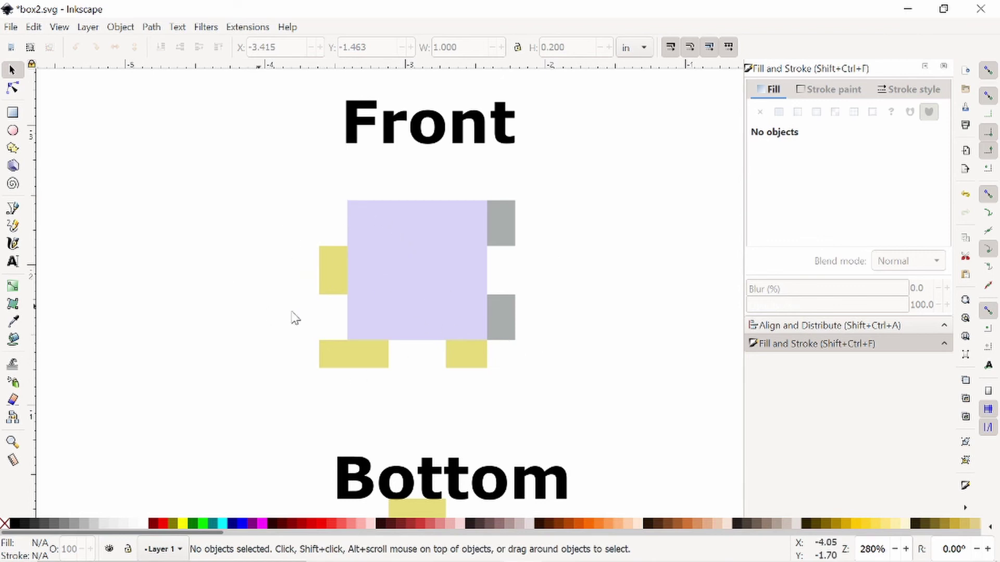
Union the six front panel pieces into a single grey tabbed shape.
left_click_drag(284, 182, 520, 375)
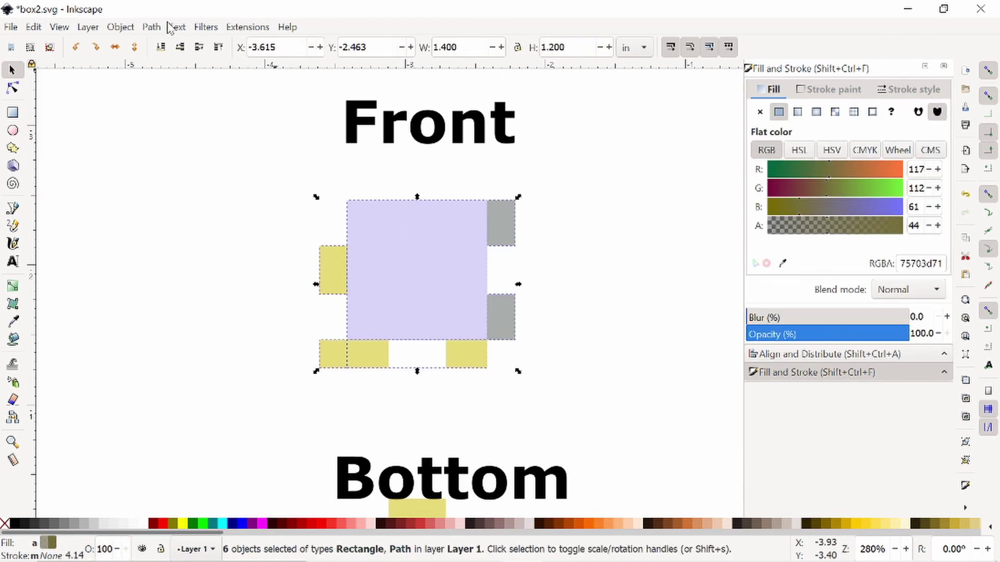
left_click(152, 26)
left_click(179, 96)
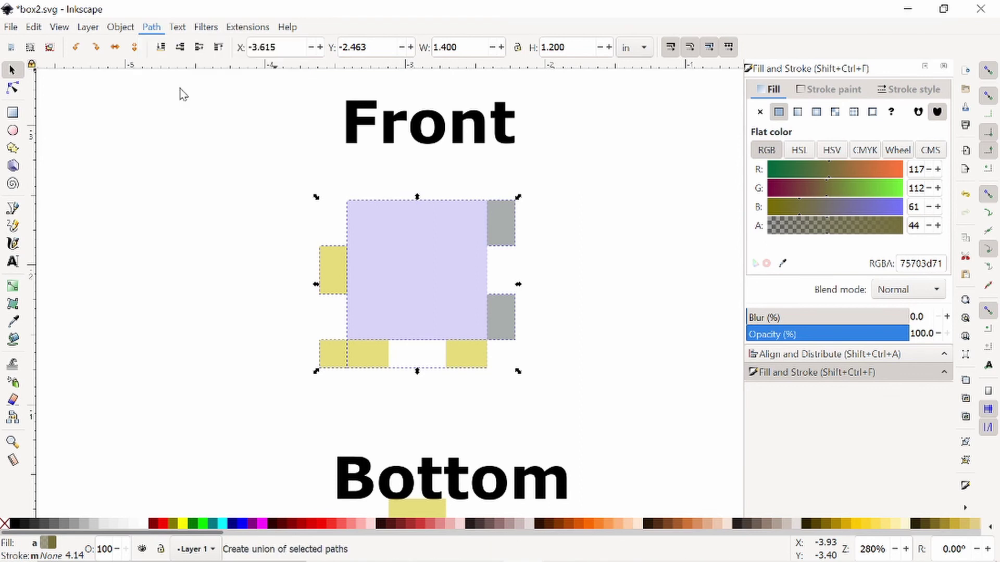
left_click(602, 328)
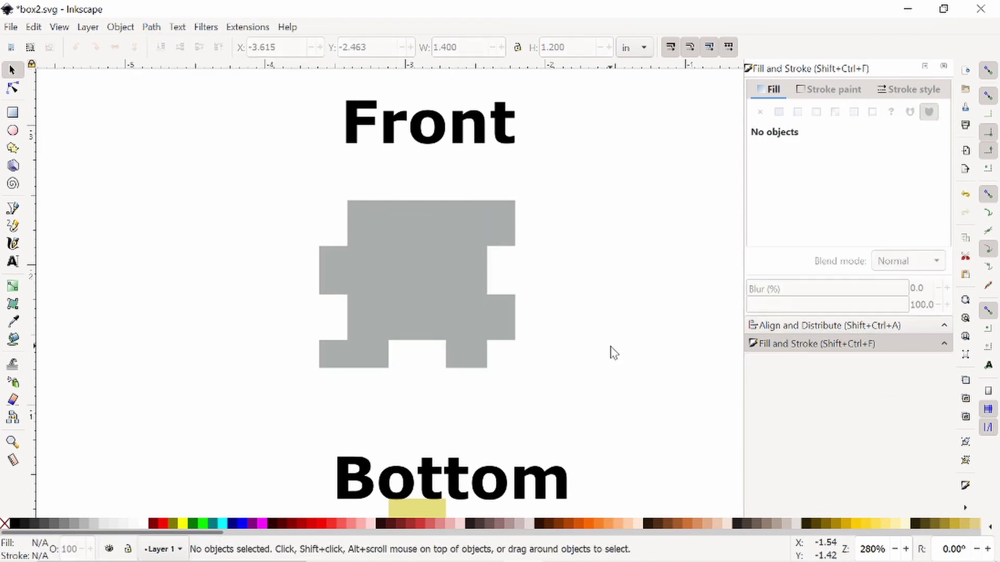
scroll(593, 351, "down", 1, "ctrl")
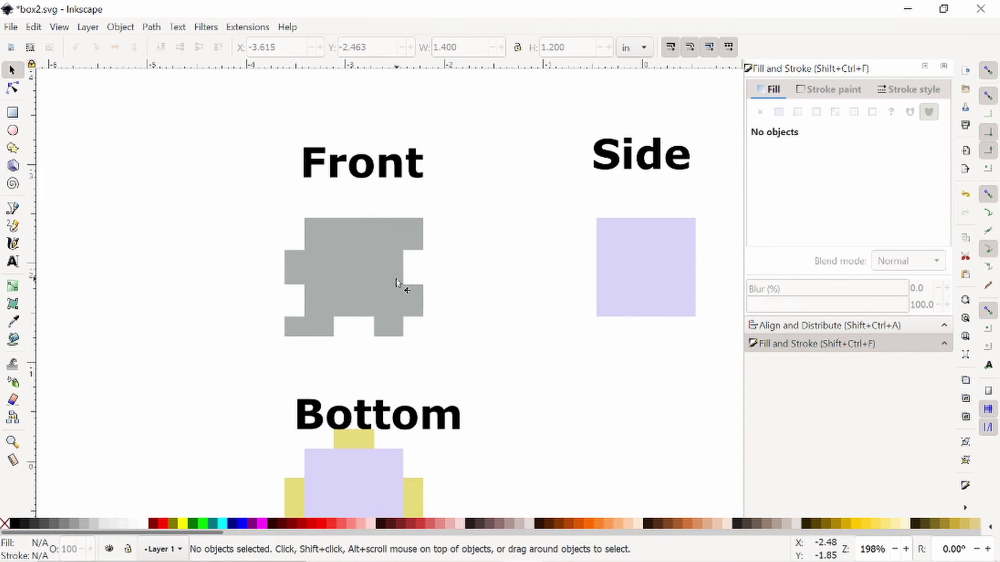
Delete the lavender Side square together with its Side label.
left_click(632, 272)
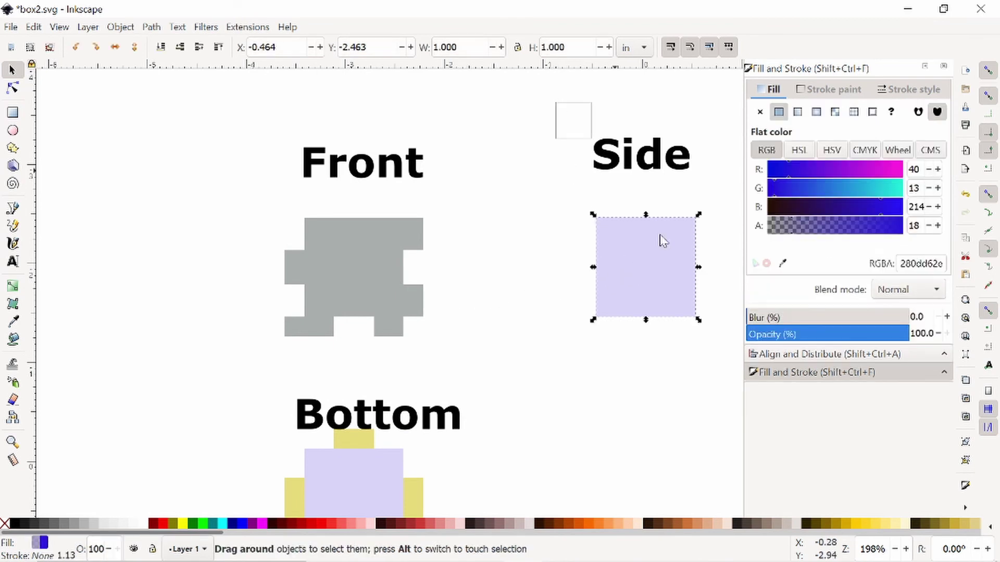
left_click_drag(556, 103, 730, 348)
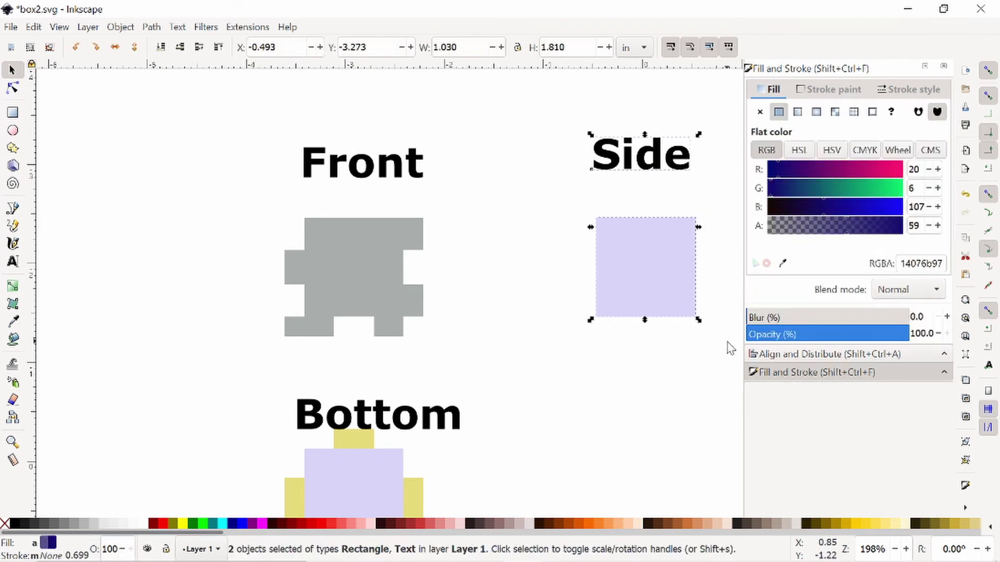
key("Delete")
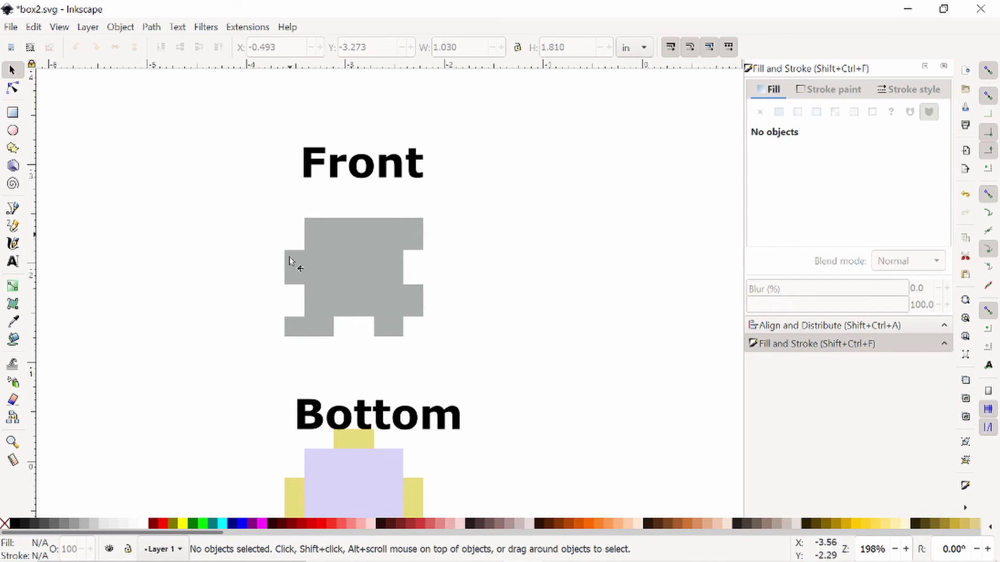
scroll(447, 380, "down", 3)
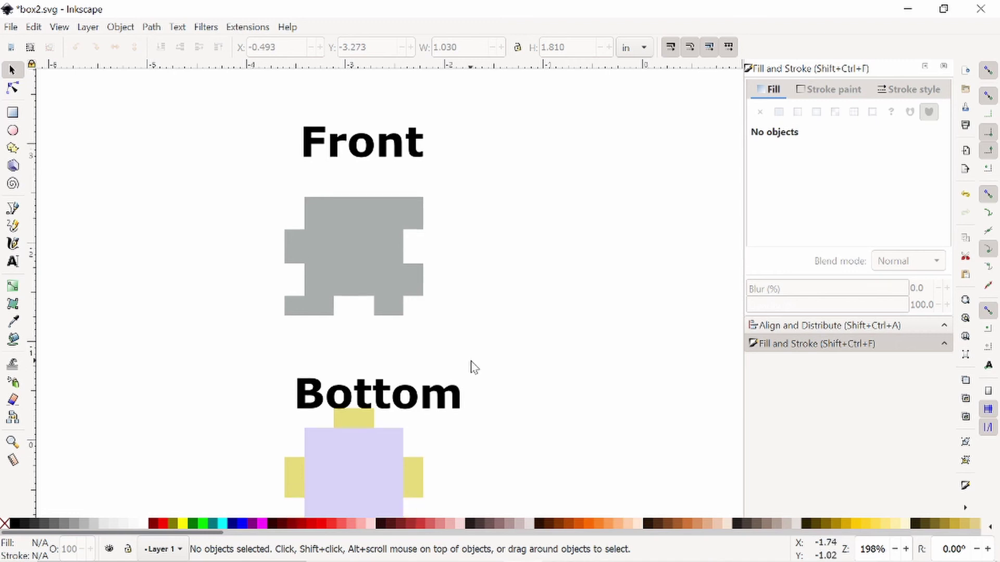
Union the five bottom panel rectangles into one lavender cross-shaped path.
scroll(286, 333, "down", 4)
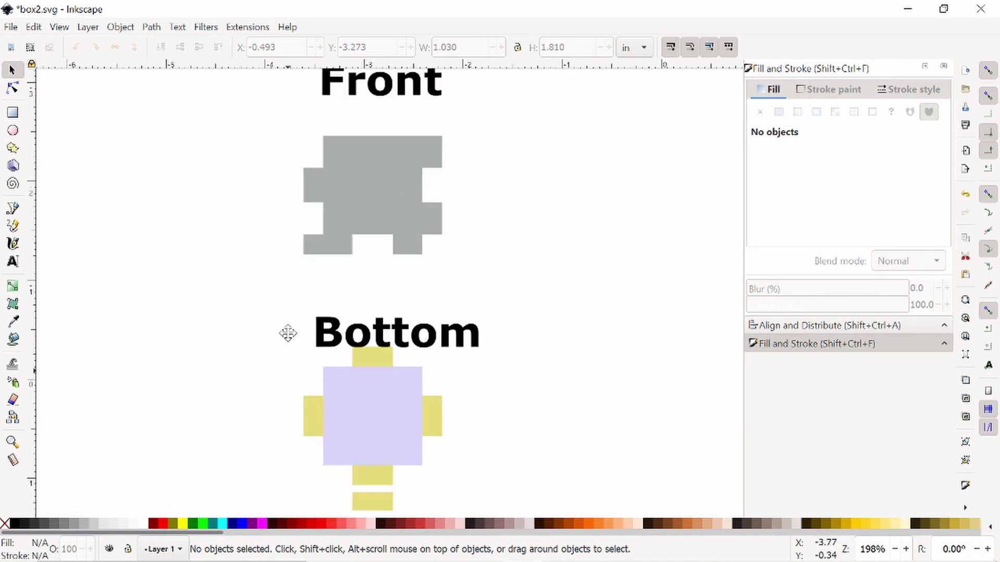
left_click_drag(226, 287, 481, 486)
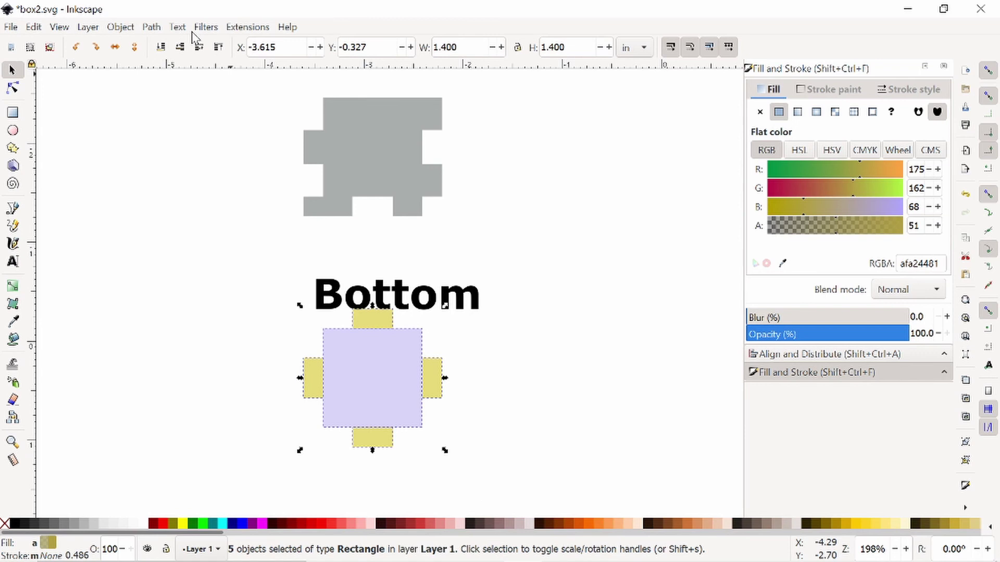
left_click(151, 26)
left_click(165, 96)
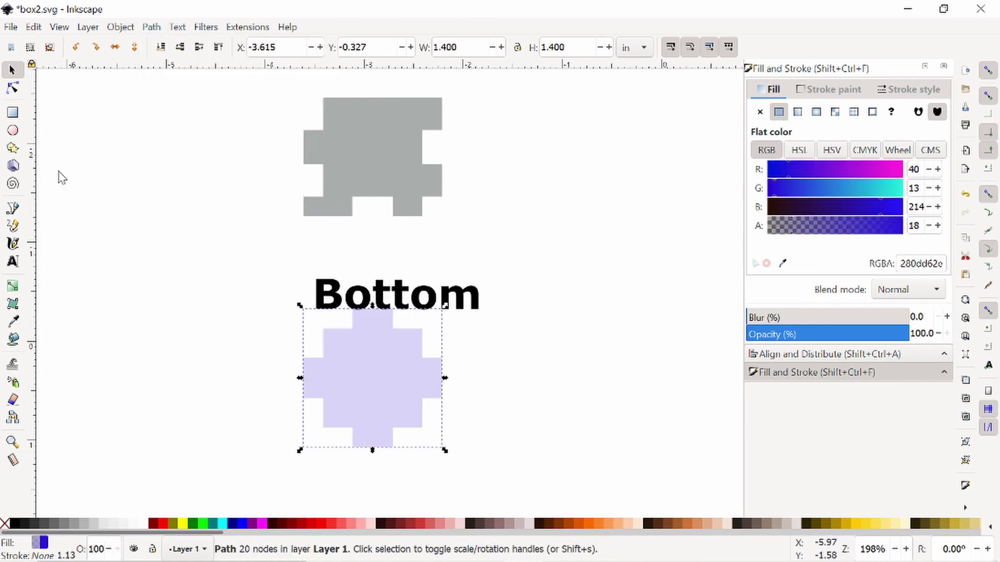
Review the grey Front outline's nodes with the Node tool, then deselect and view both panels.
left_click(12, 88)
left_click(379, 181)
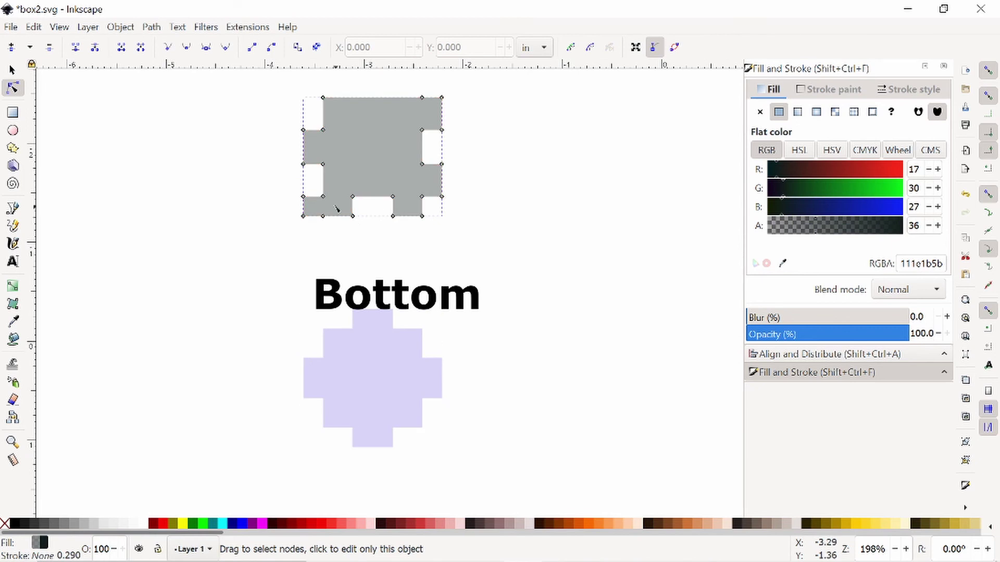
scroll(369, 177, "down", 1)
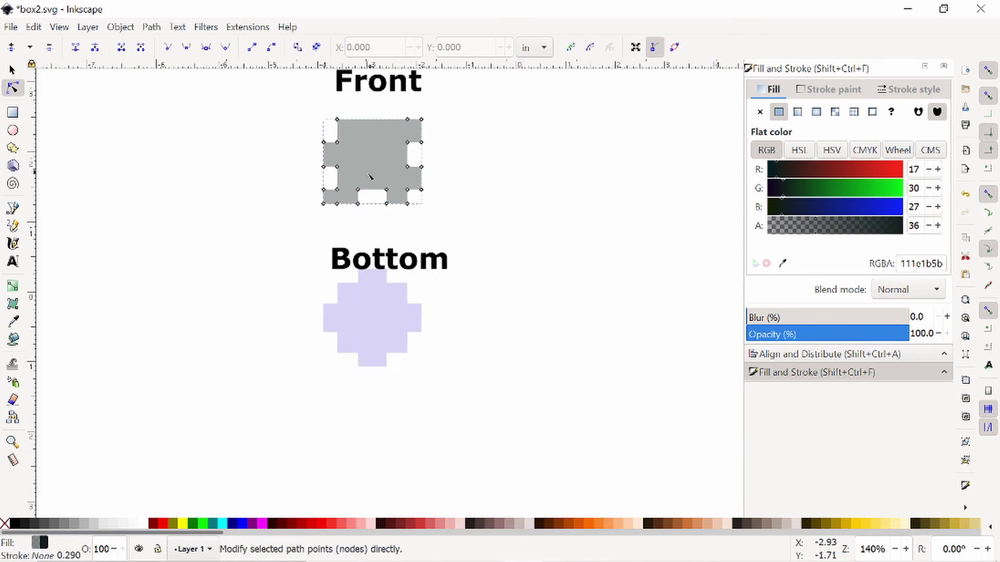
scroll(368, 178, "up", 4)
scroll(350, 261, "up", 3)
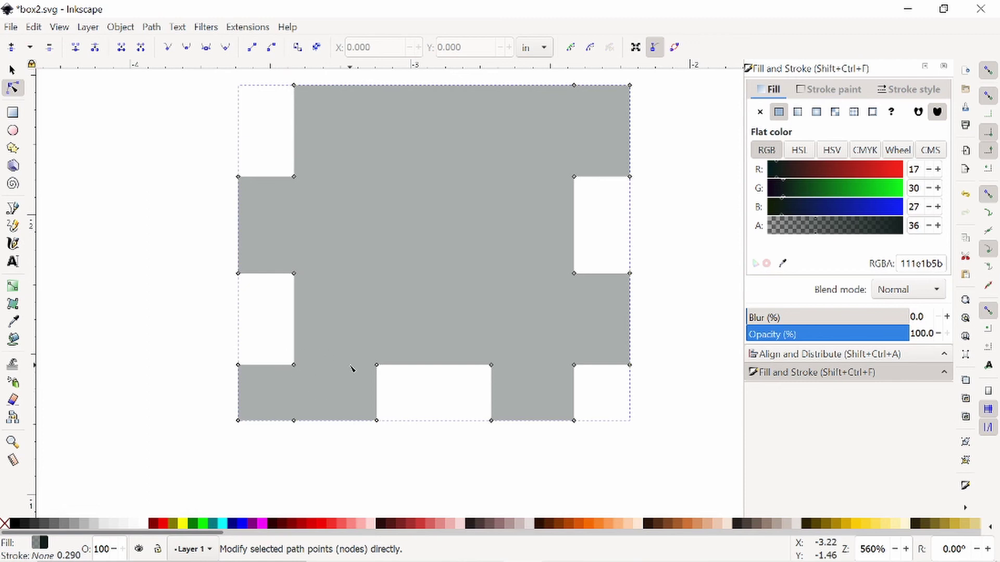
scroll(351, 369, "up", 2, "ctrl")
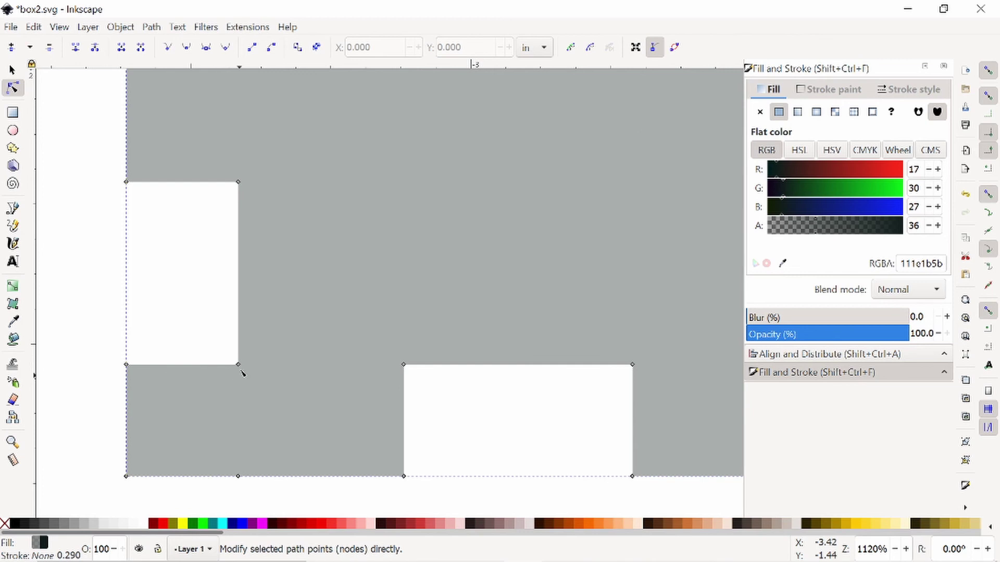
scroll(419, 401, "up", 2, "ctrl")
scroll(419, 401, "down", 7, "ctrl")
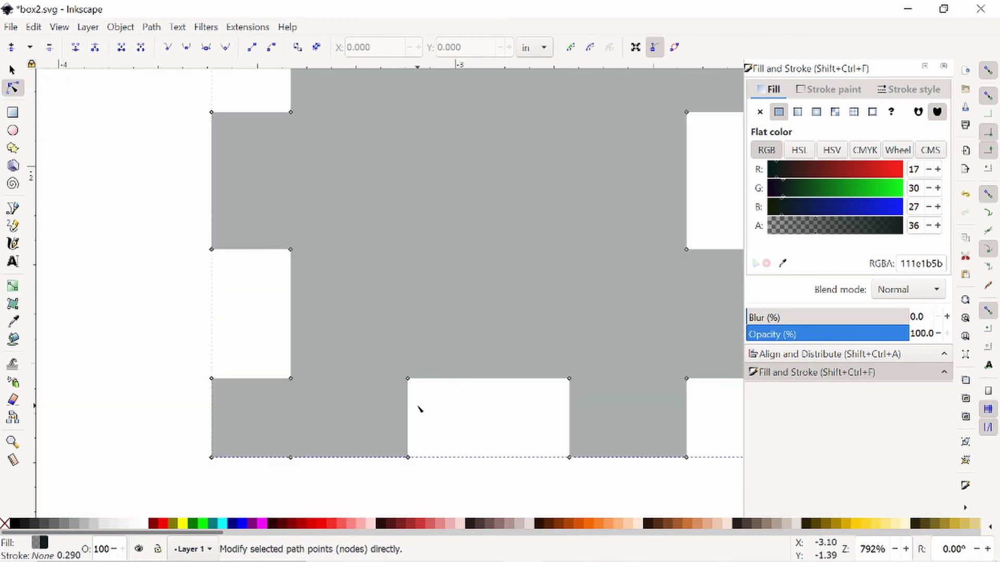
left_click_drag(569, 401, 531, 350)
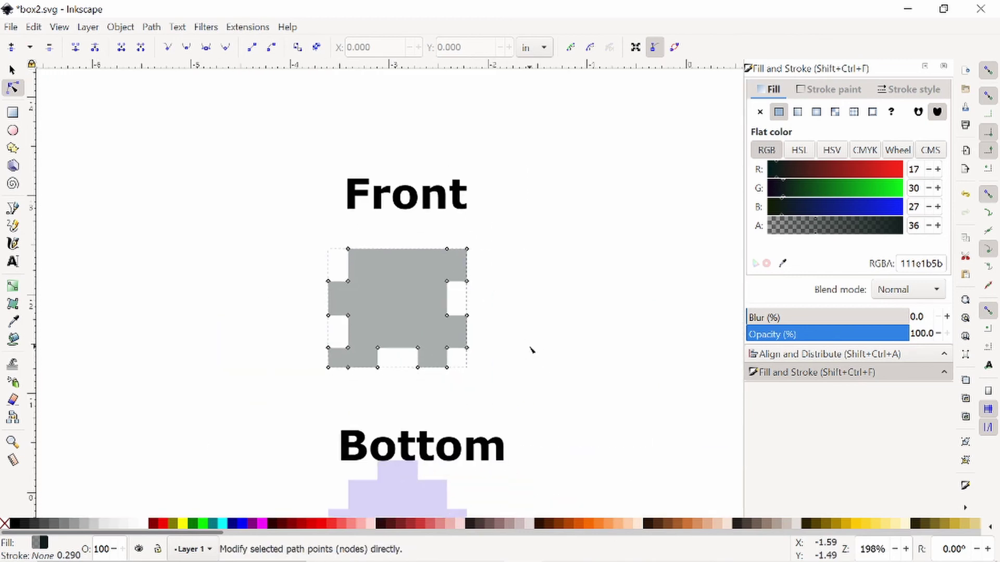
left_click(532, 351)
scroll(532, 350, "up", 1, "ctrl")
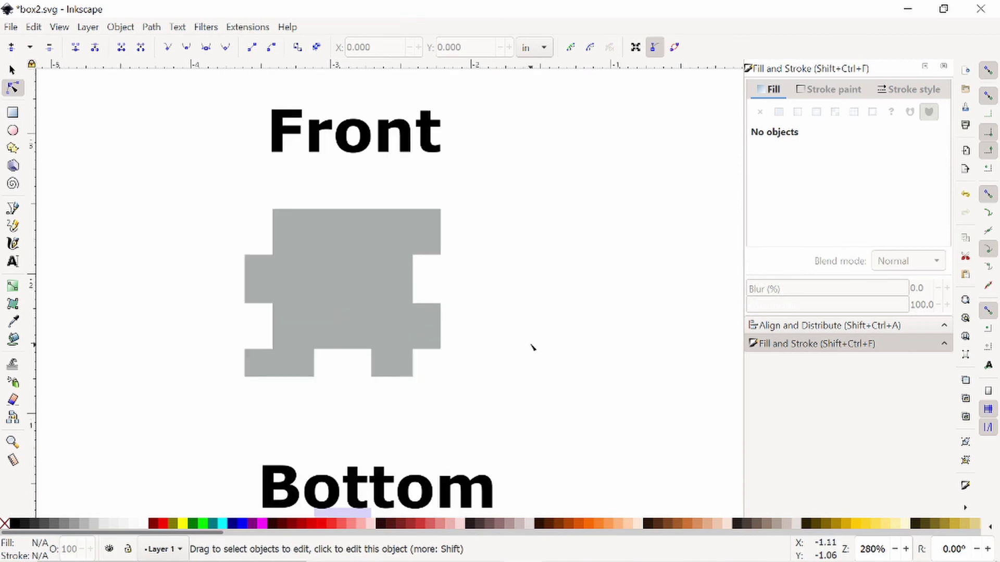
left_click_drag(531, 349, 518, 275)
scroll(516, 274, "down", 2, "ctrl")
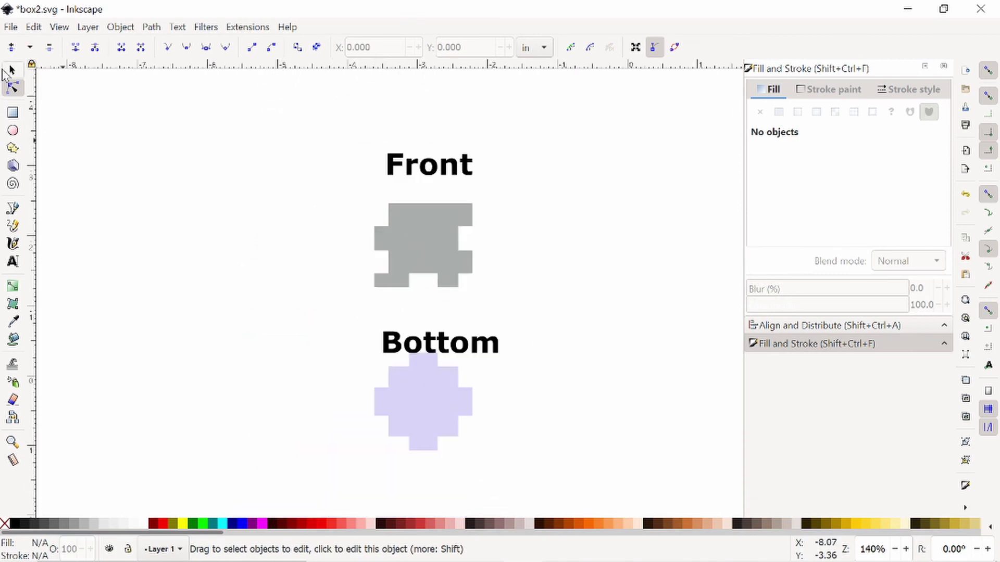
Duplicate the grey Front panel and slide the copy sideways to test how the tabs interlock.
left_click(12, 69)
left_click(443, 251)
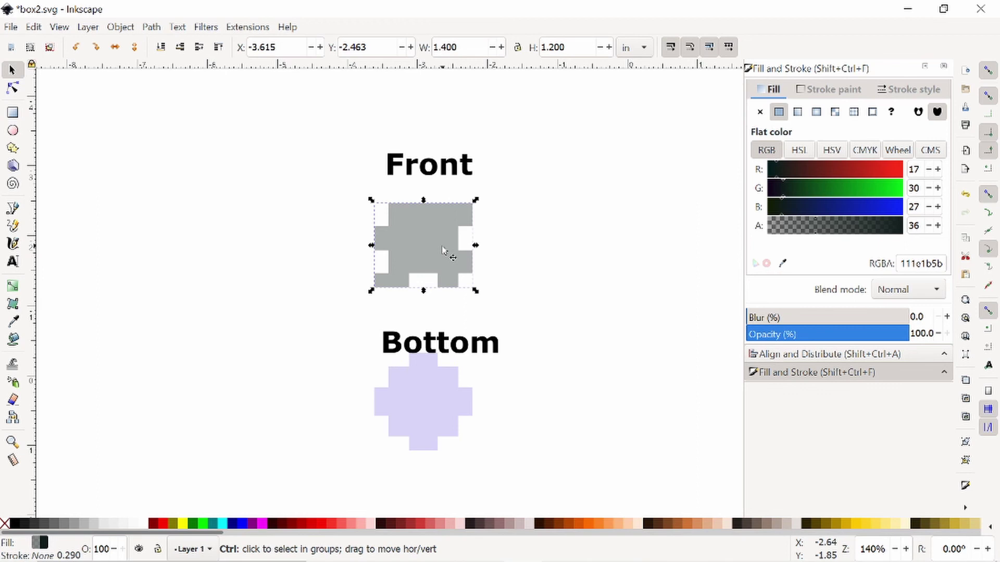
key("ctrl+d")
left_click_drag(445, 252, 348, 245)
key("Escape")
scroll(377, 247, "up", 3)
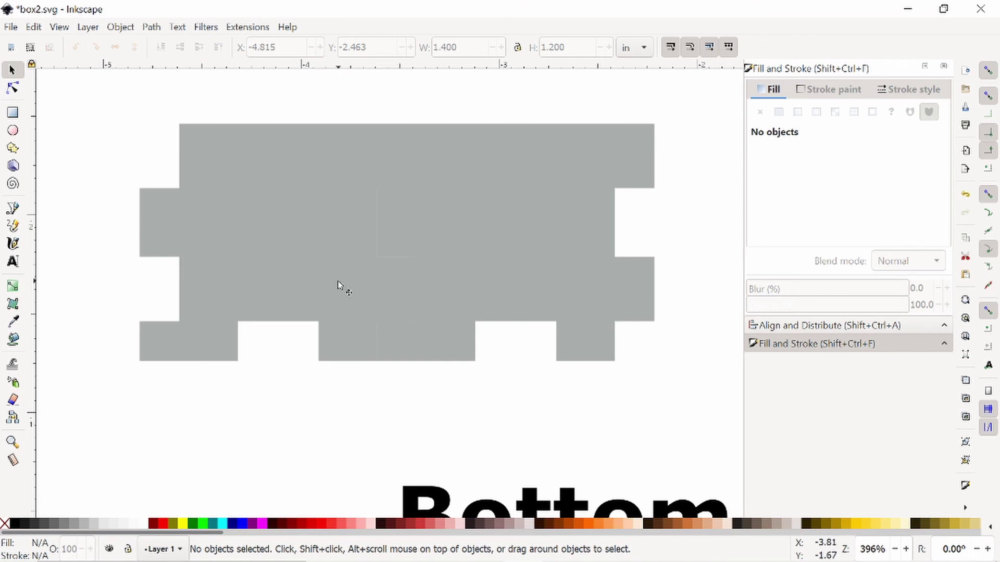
left_click_drag(342, 285, 301, 279)
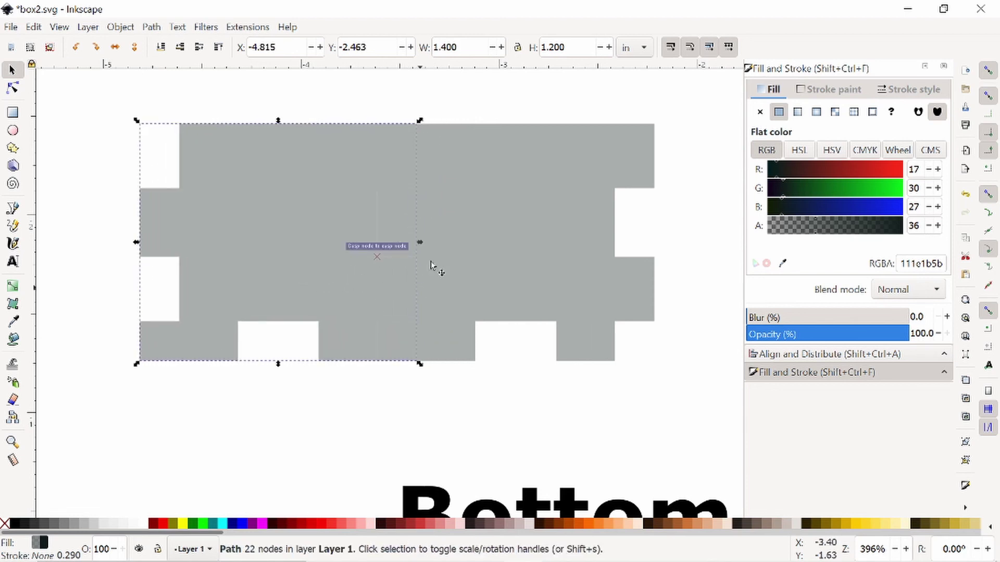
scroll(389, 264, "up", 5)
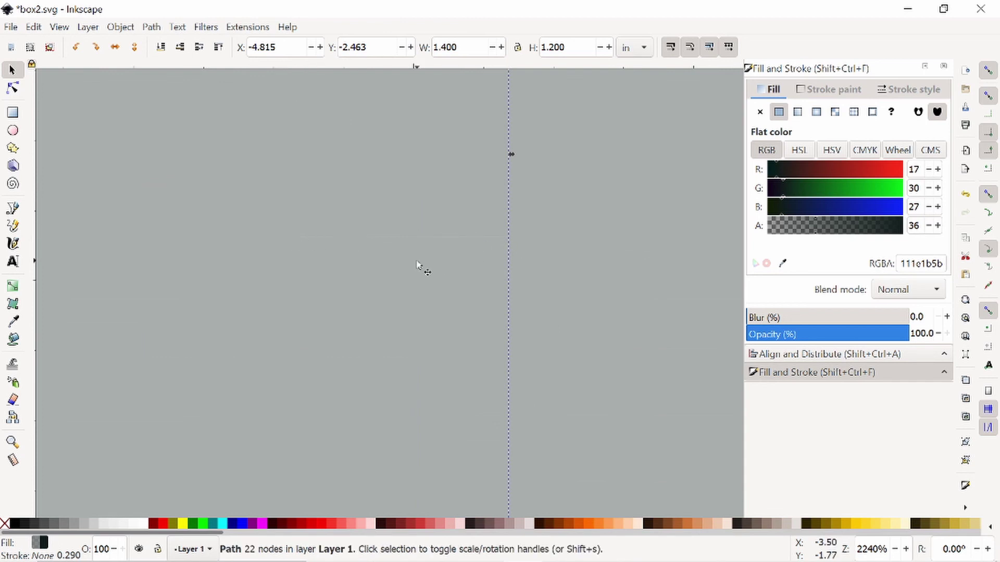
scroll(417, 263, "down", 5)
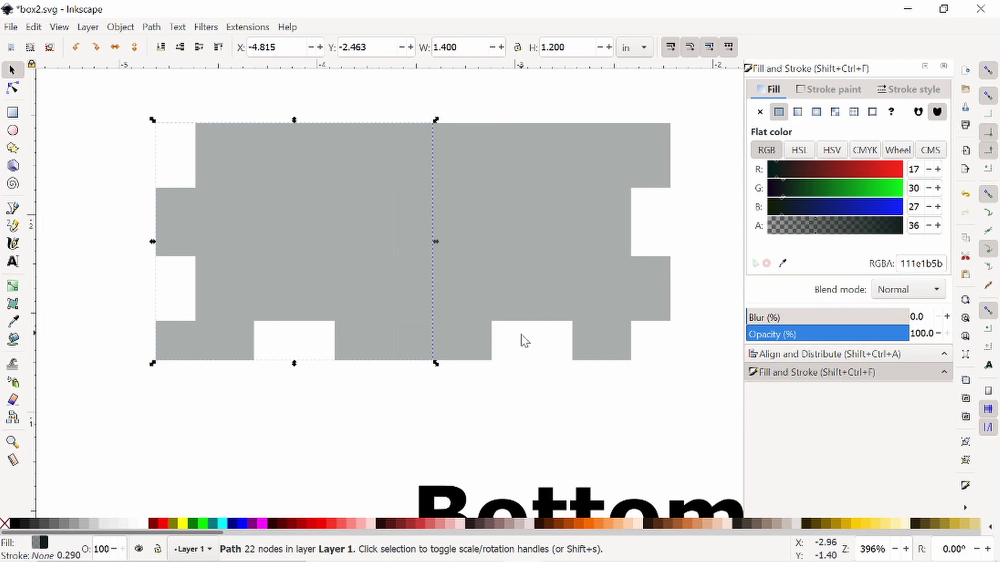
scroll(521, 340, "down", 2)
left_click(507, 343)
scroll(509, 236, "down", 4)
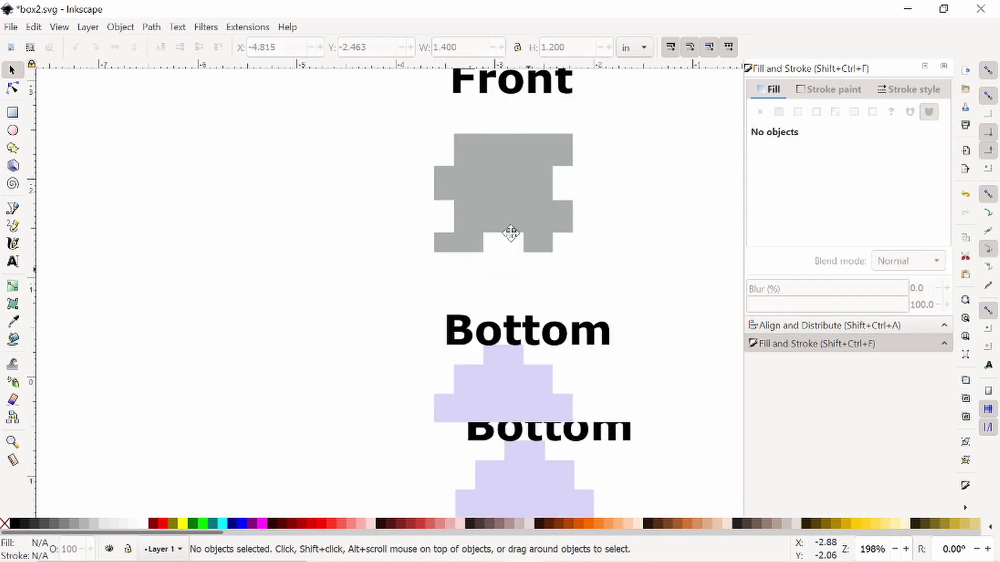
Duplicate the Bottom panel, fit the copy against the Front, delete it, and save box2.svg.
left_click(465, 386)
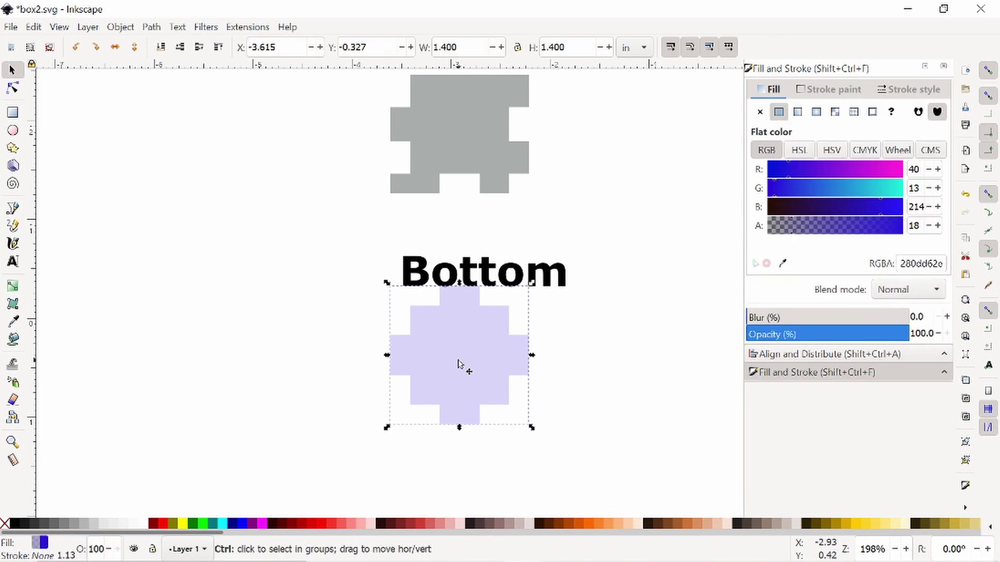
key("ctrl+d")
left_click_drag(463, 367, 473, 244)
key("Escape")
scroll(472, 176, "up", 3, "ctrl")
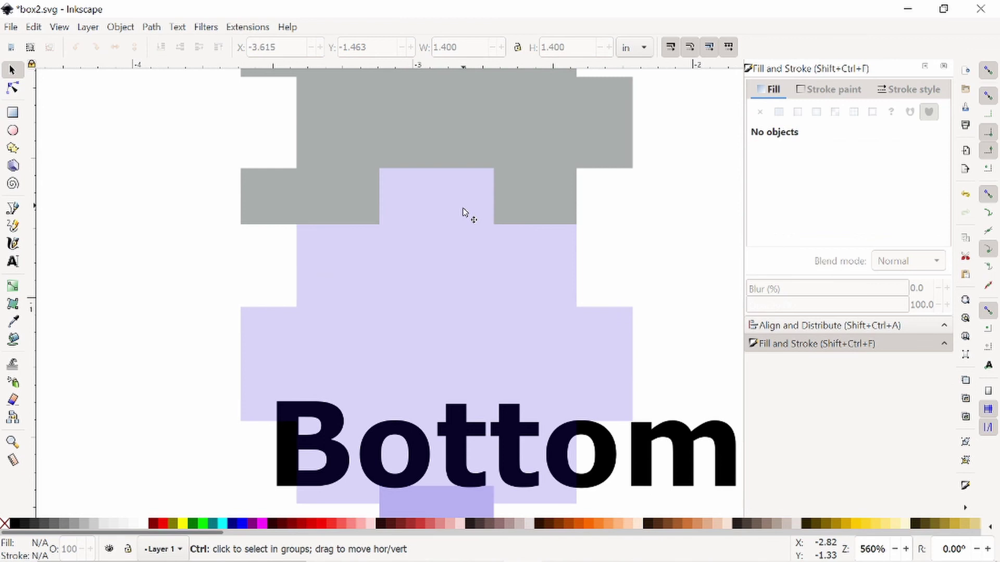
scroll(453, 237, "down", 2, "ctrl")
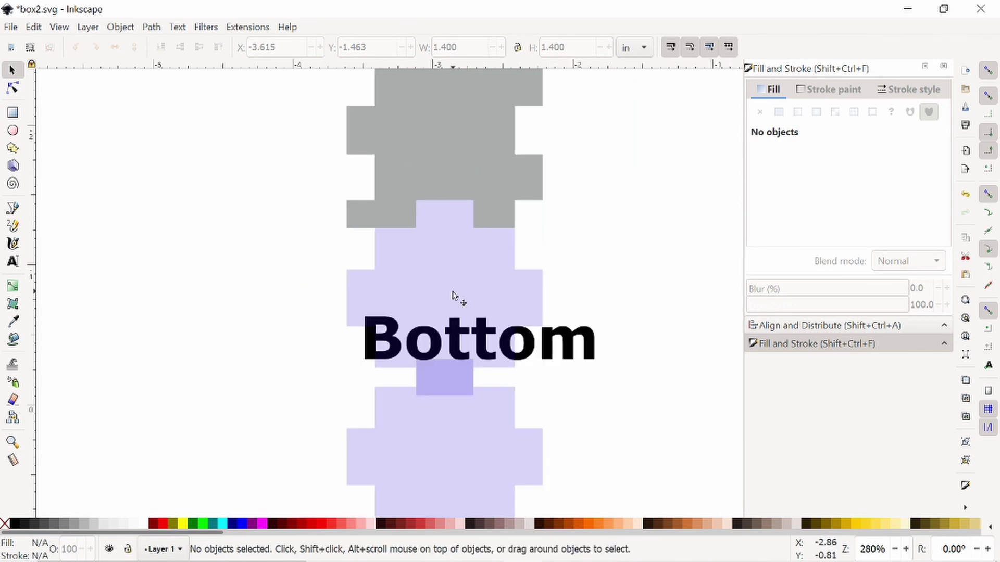
left_click(453, 296)
key("Delete")
scroll(456, 297, "down", 2, "ctrl")
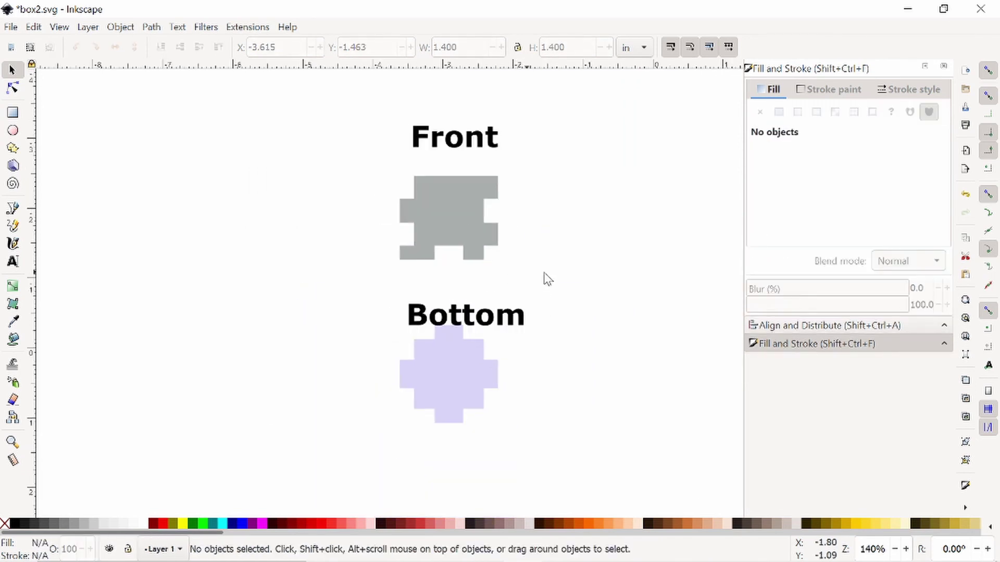
key("ctrl+s")
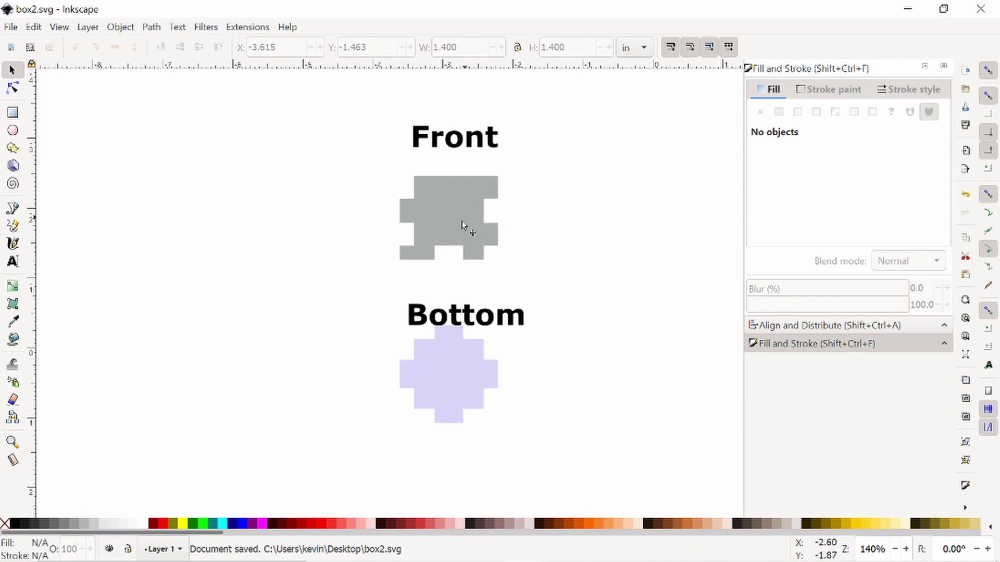
Give both Front and Bottom panels no fill and a flat black stroke.
left_click(466, 233)
left_click(460, 379, "shift")
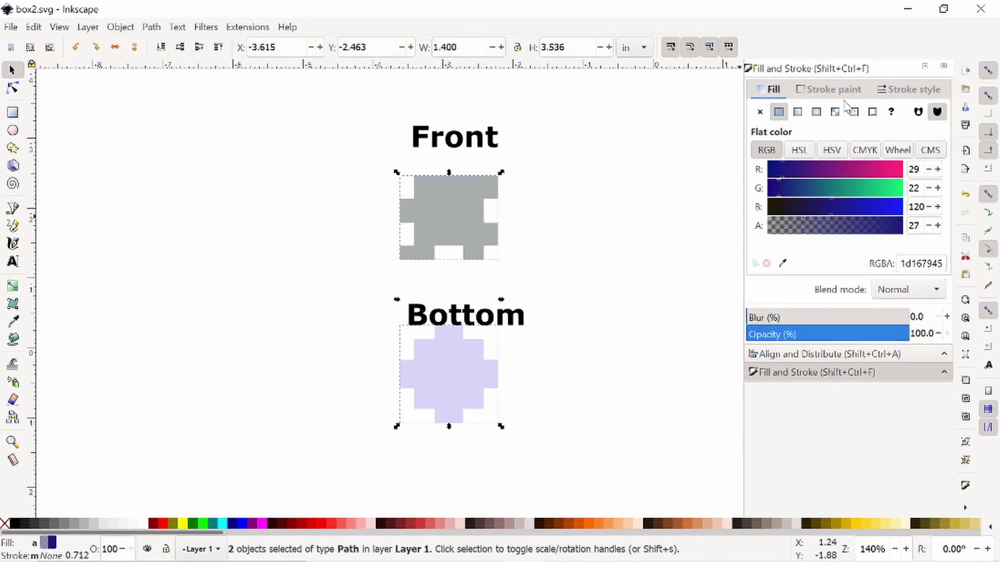
left_click(759, 112)
left_click(800, 91)
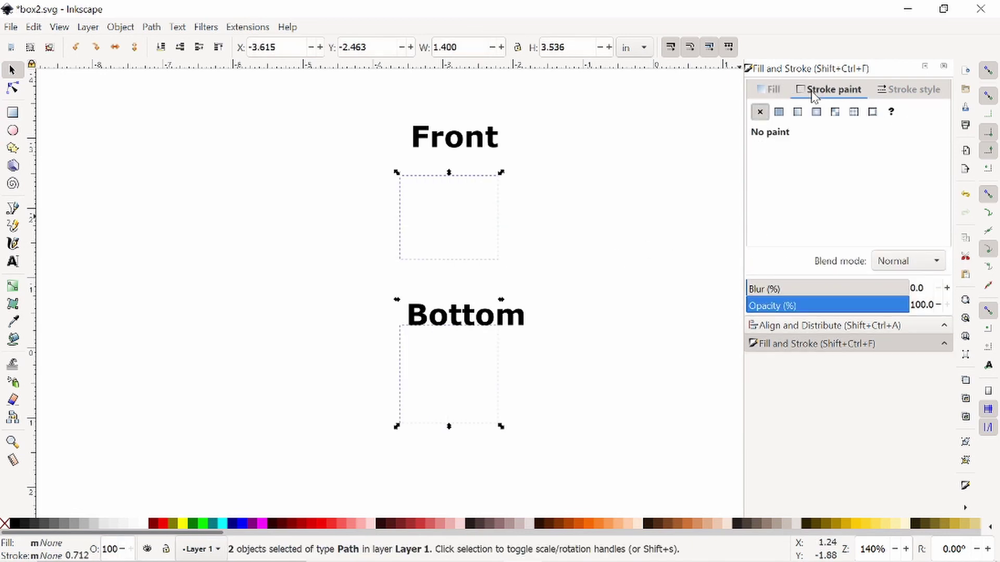
left_click(779, 112)
Set the stroke width to 0.006 in and save the file.
left_click(911, 89)
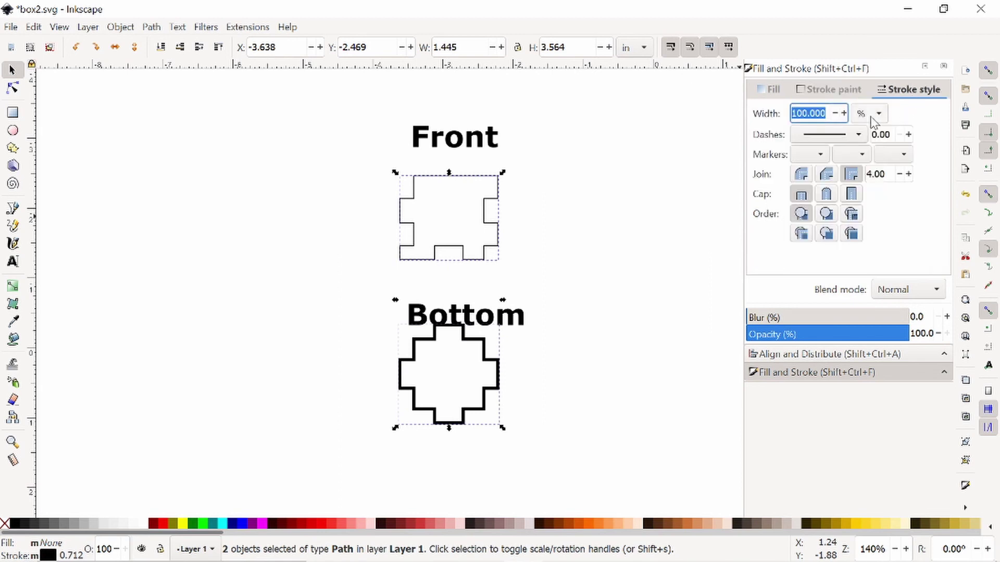
left_click(866, 114)
left_click(859, 38)
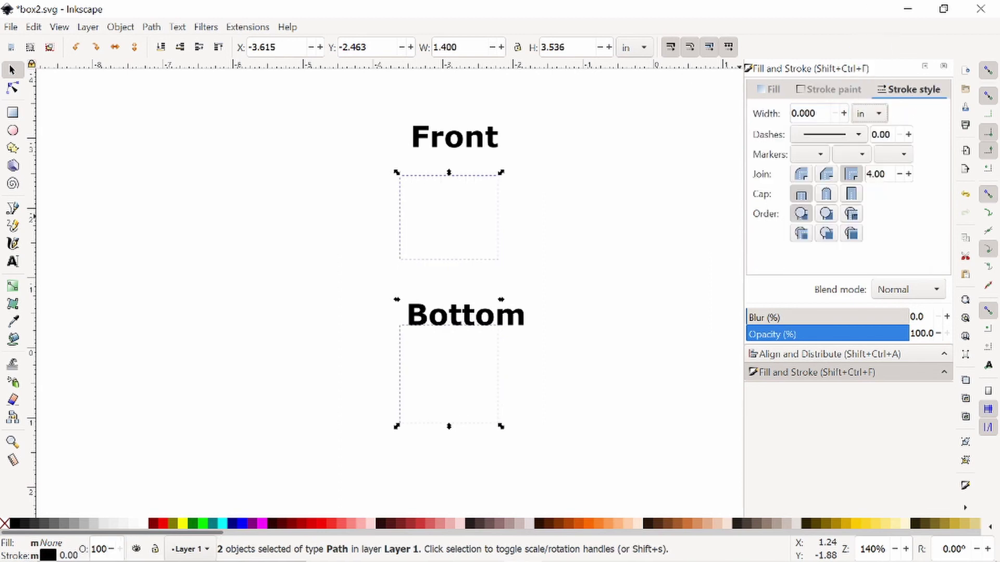
left_click_drag(800, 113, 815, 113)
type("006")
key("Return")
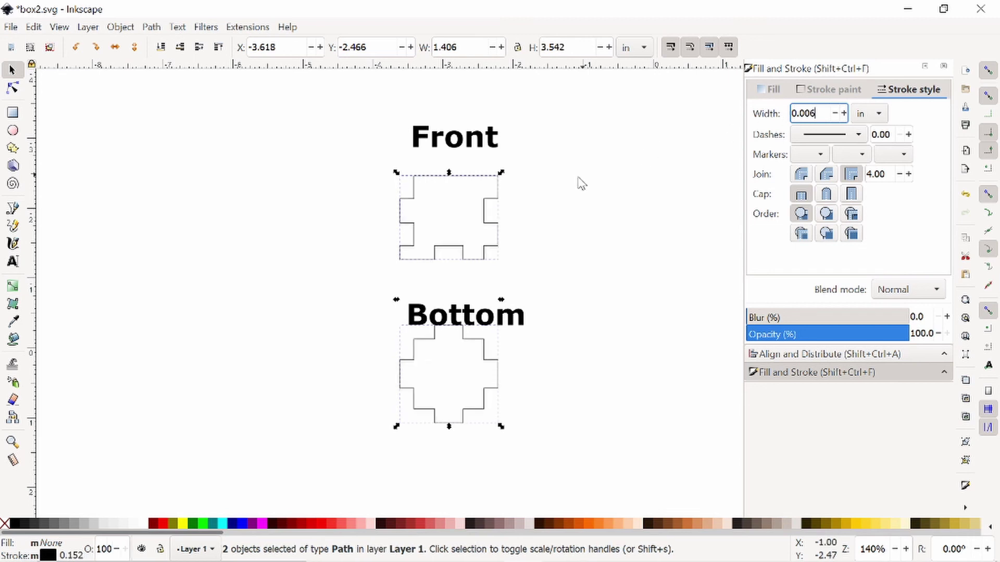
key("ctrl+s")
Nudge the Bottom panel slightly downward.
left_click(586, 275)
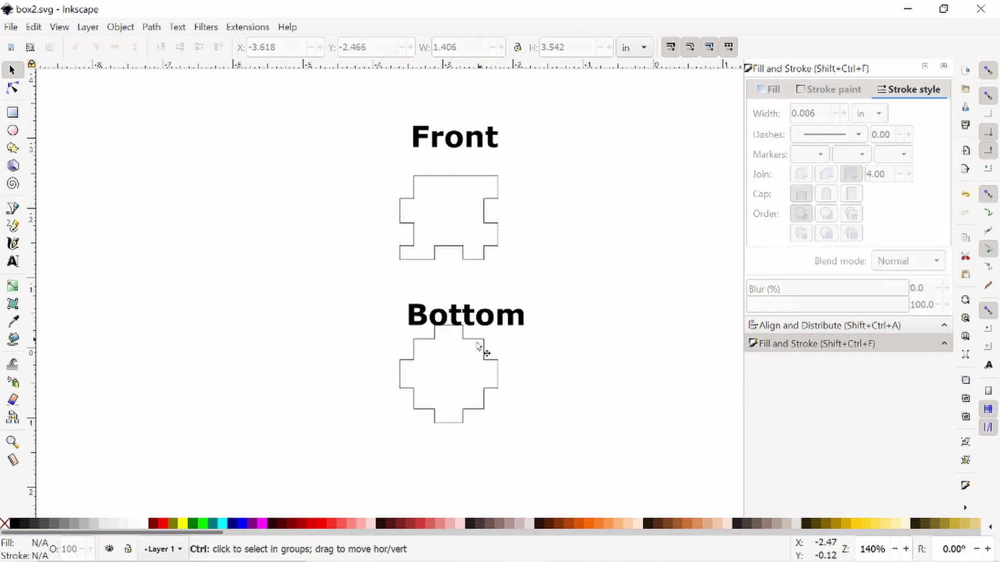
scroll(472, 344, "up", 1)
left_click_drag(464, 346, 467, 349)
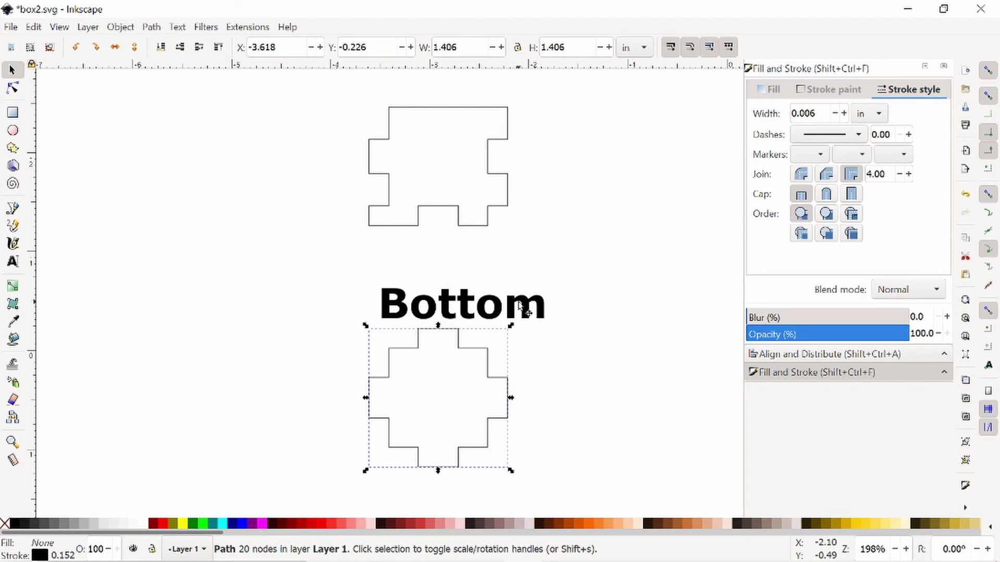
Delete the Front text label and save box2.svg.
left_click(479, 435)
scroll(551, 319, "down", 1)
left_click(547, 315)
left_click(505, 148)
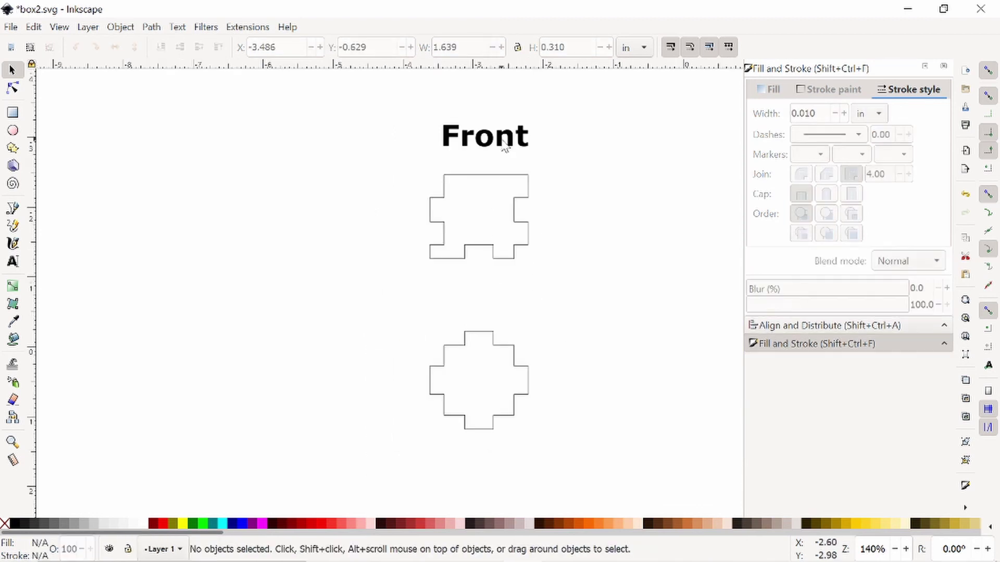
left_click(505, 149)
key("Delete")
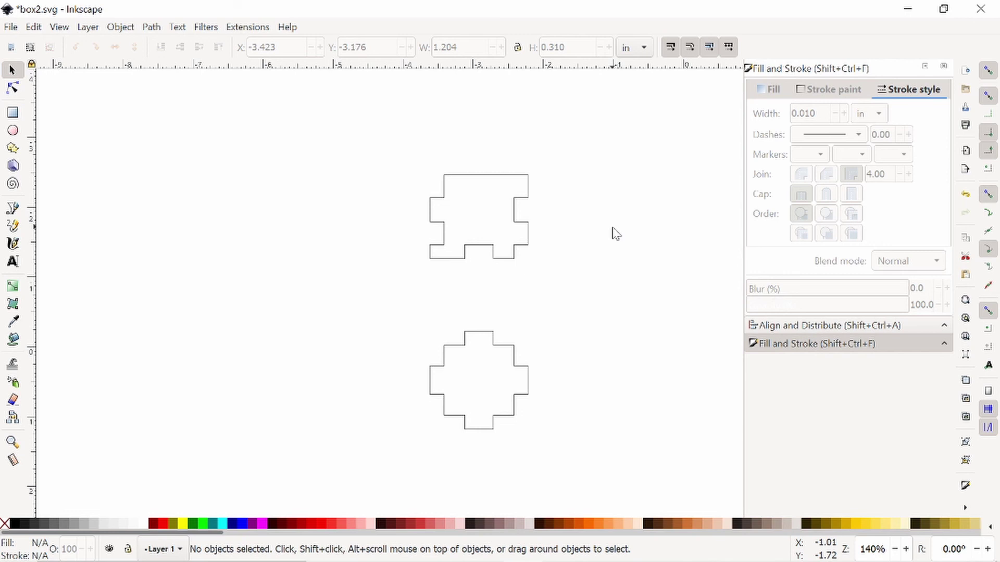
key("ctrl+s")
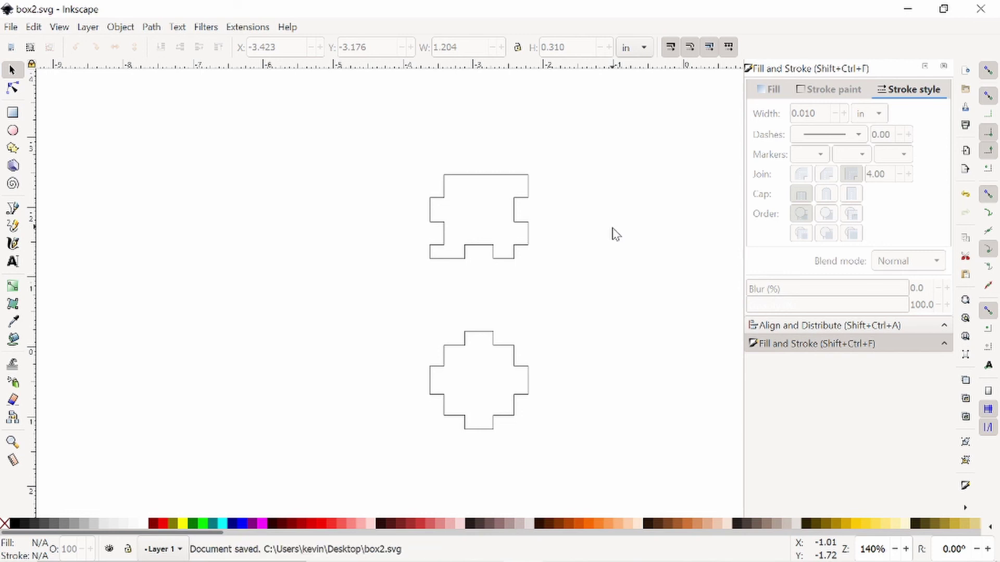
left_click_drag(616, 235, 451, 252)
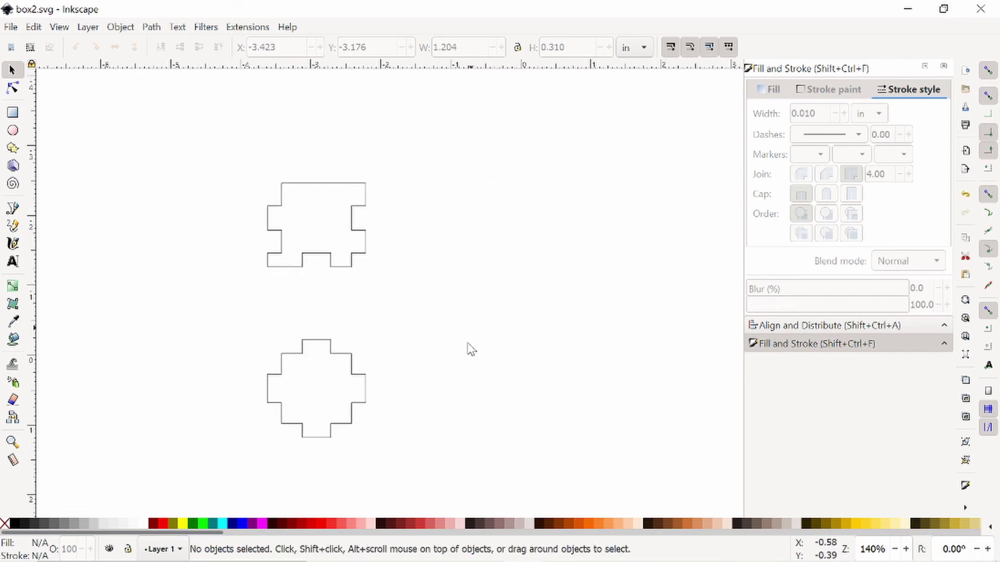